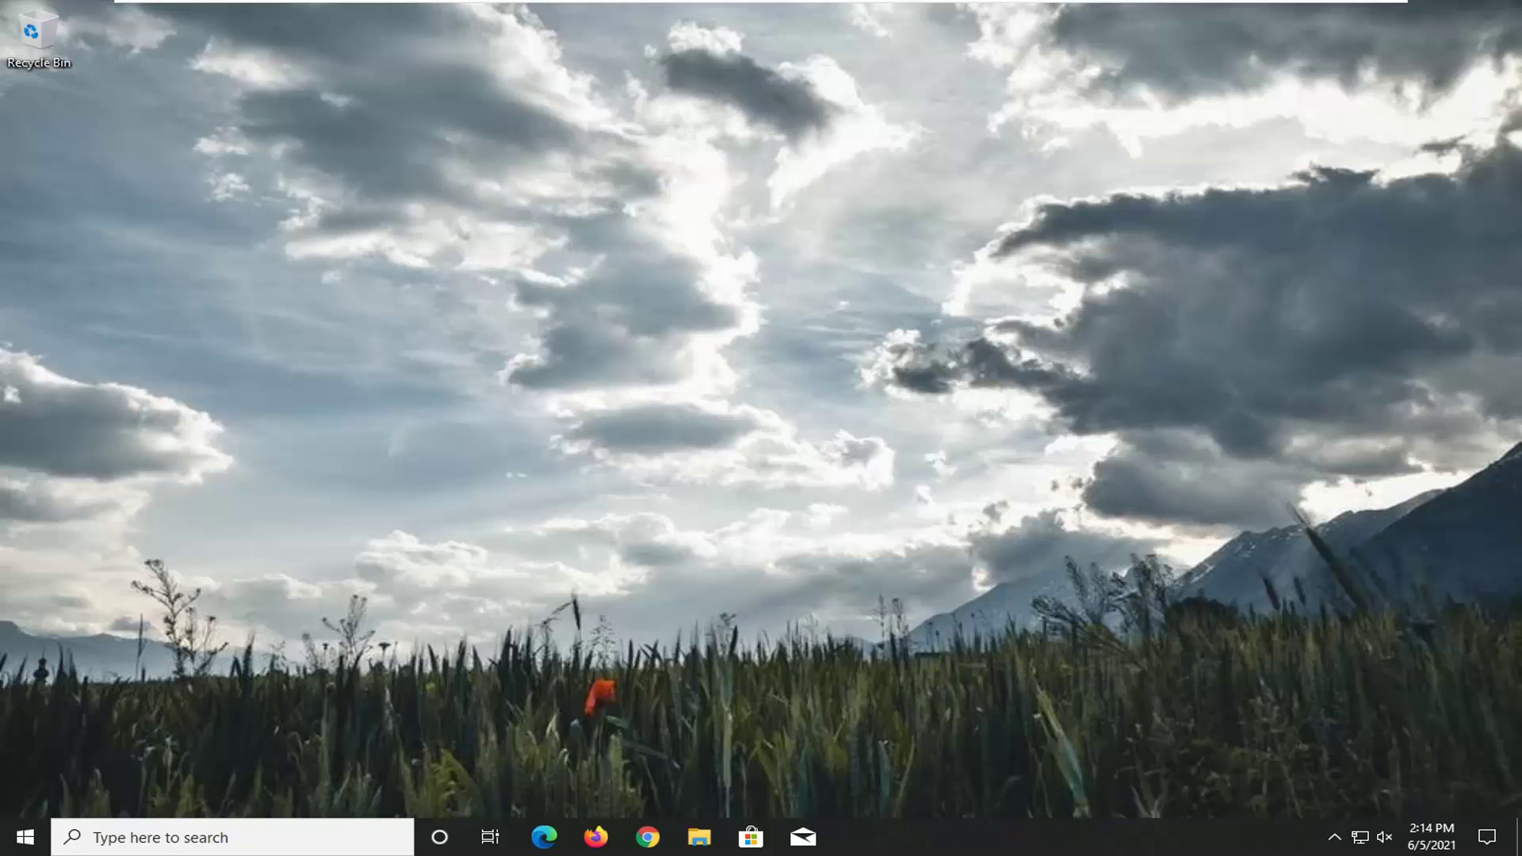
Search Windows for "device manager" and open Device Manager
left_click(17, 844)
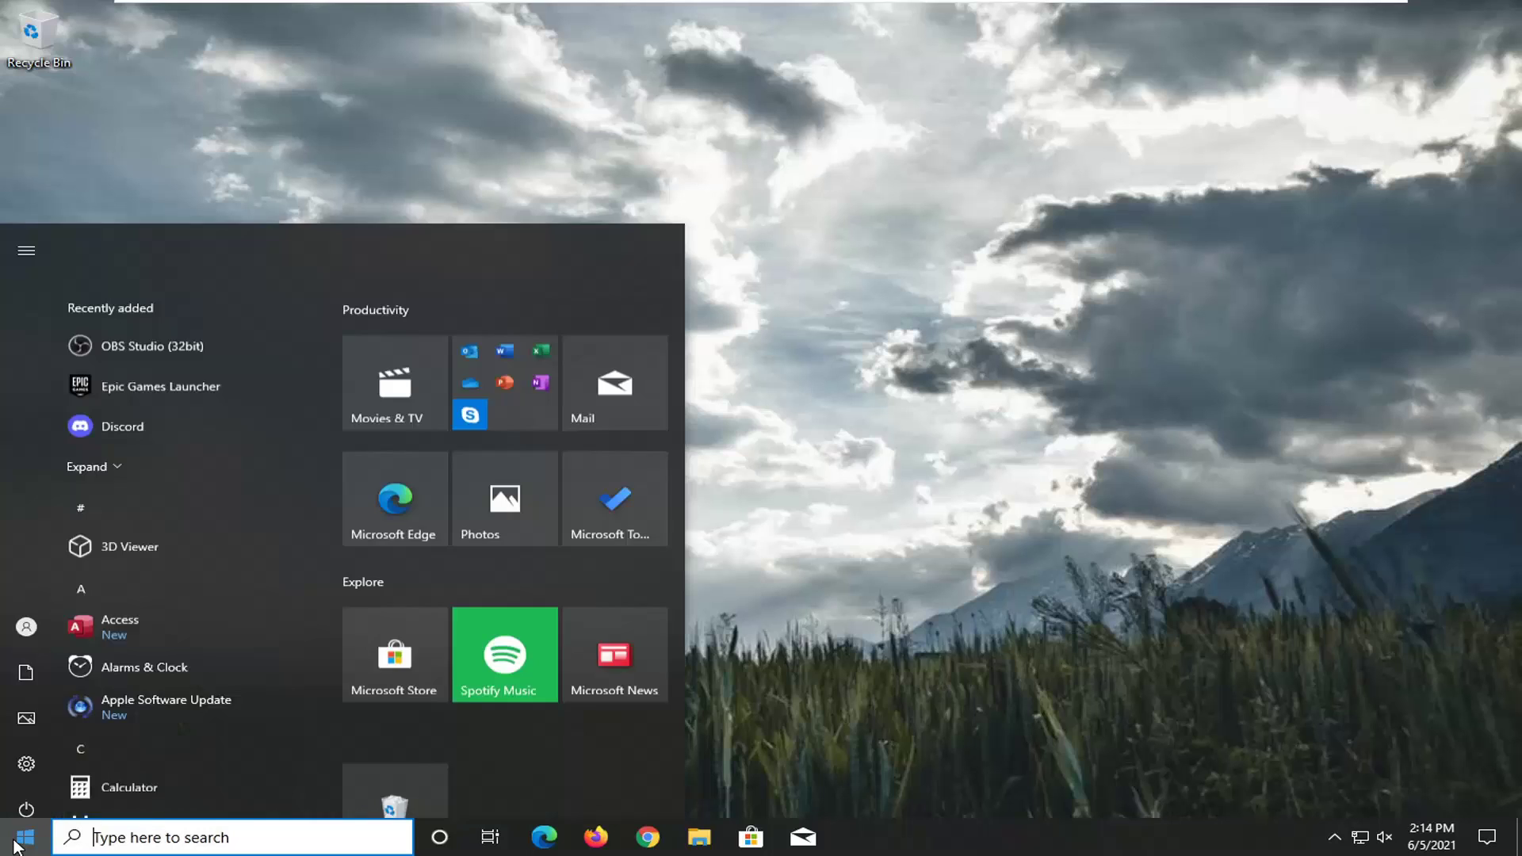
type("device manager")
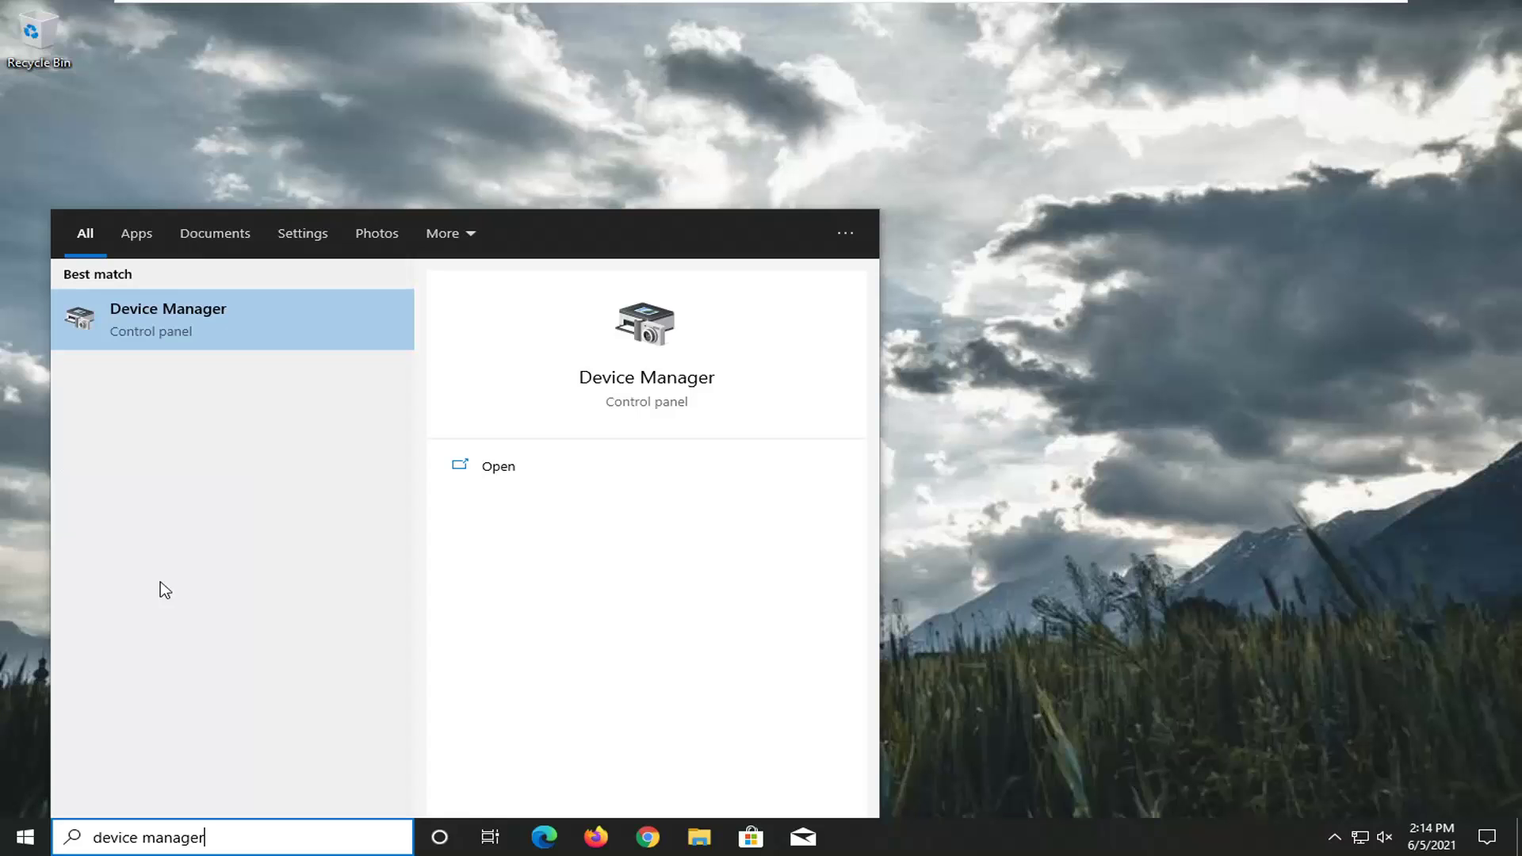
left_click(160, 317)
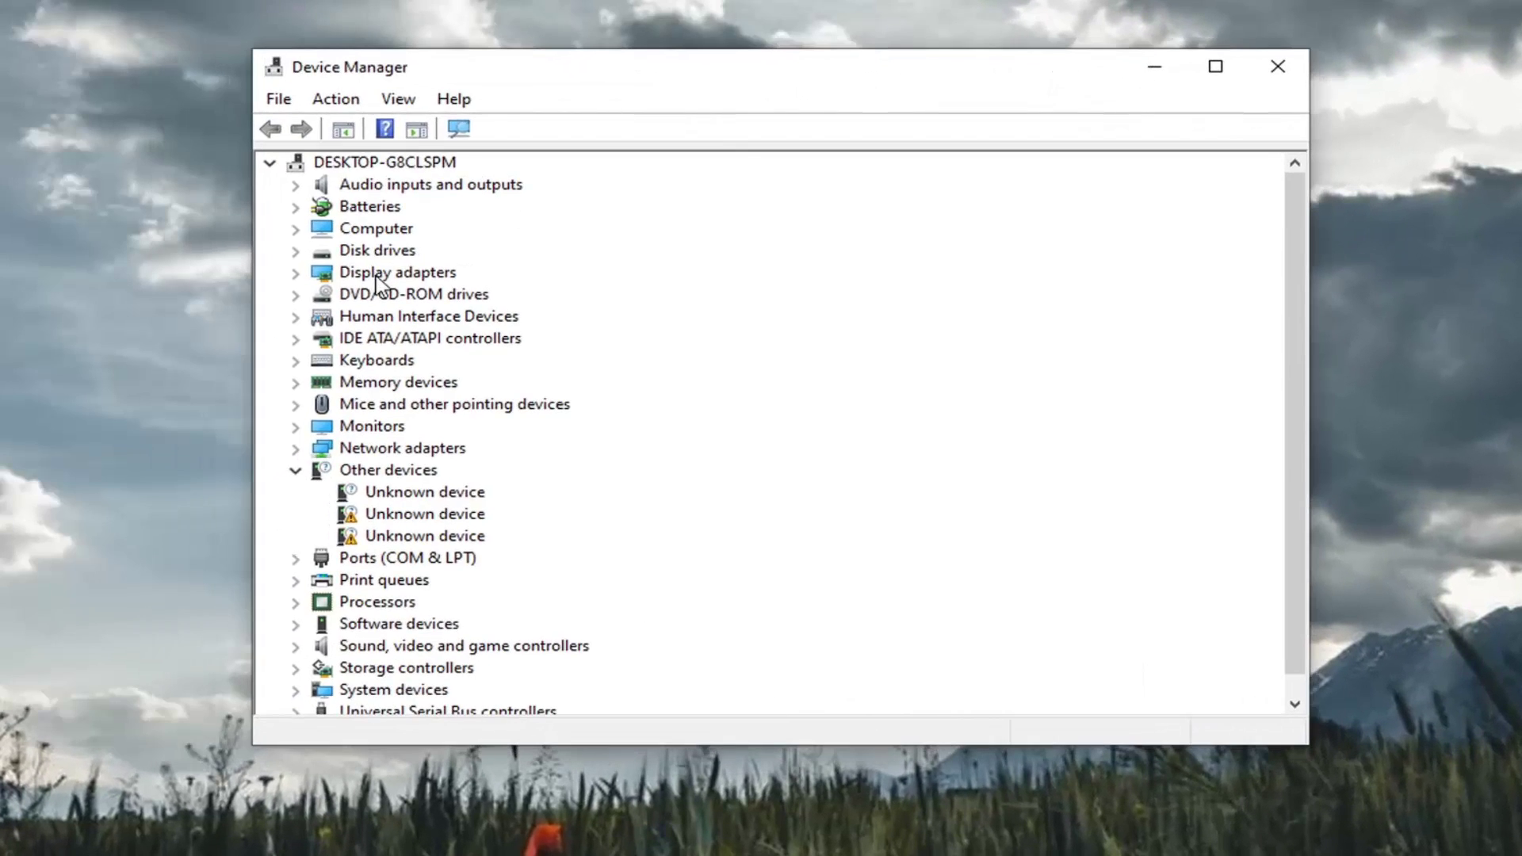
Start a driver update for the VMware SVGA 3D display adapter, choosing to browse the computer for drivers
double_click(377, 276)
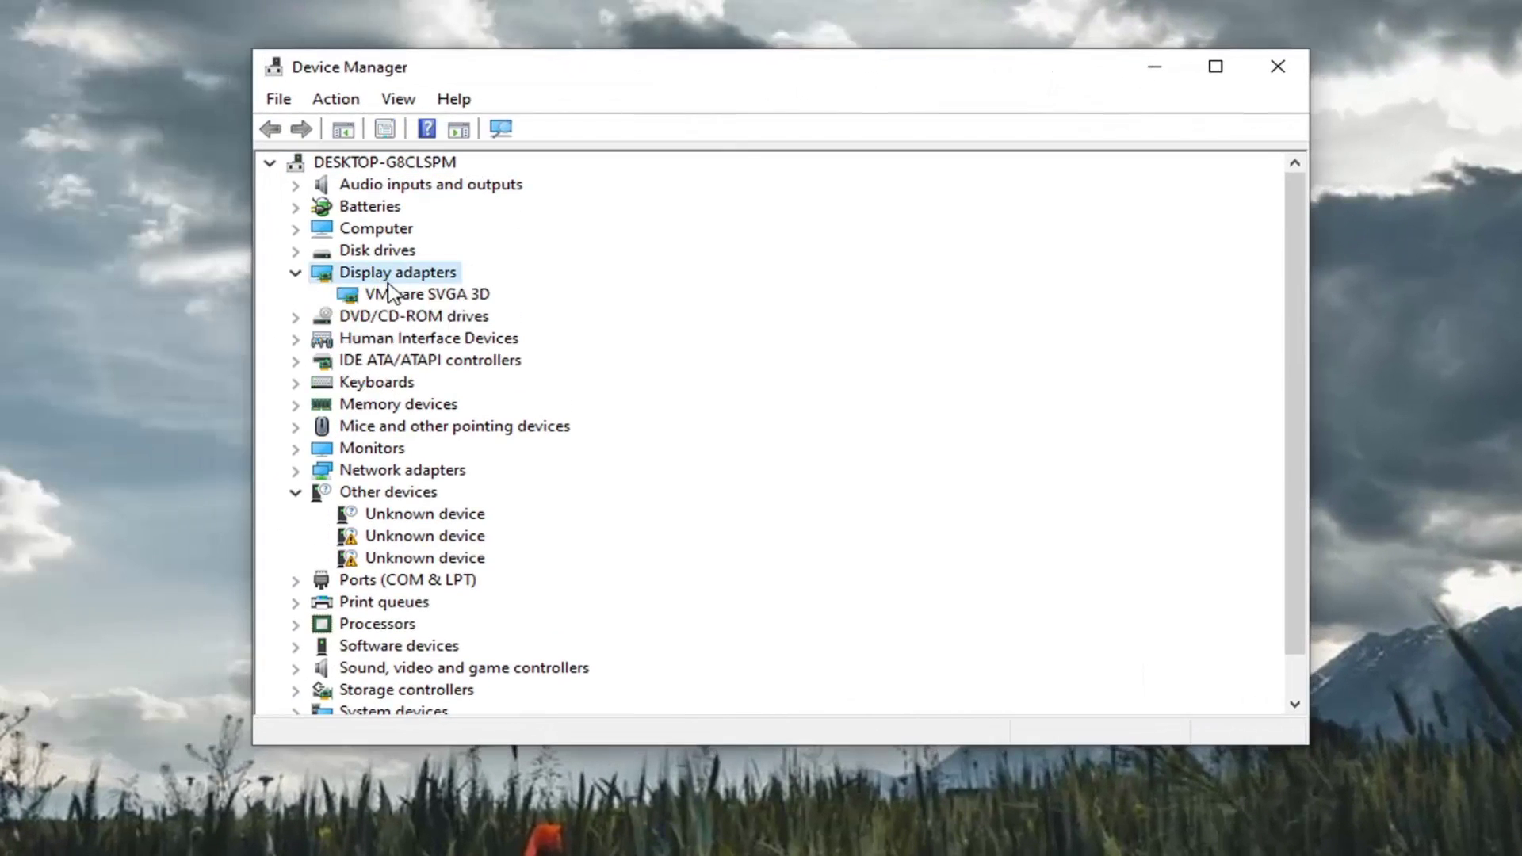
left_click(388, 295)
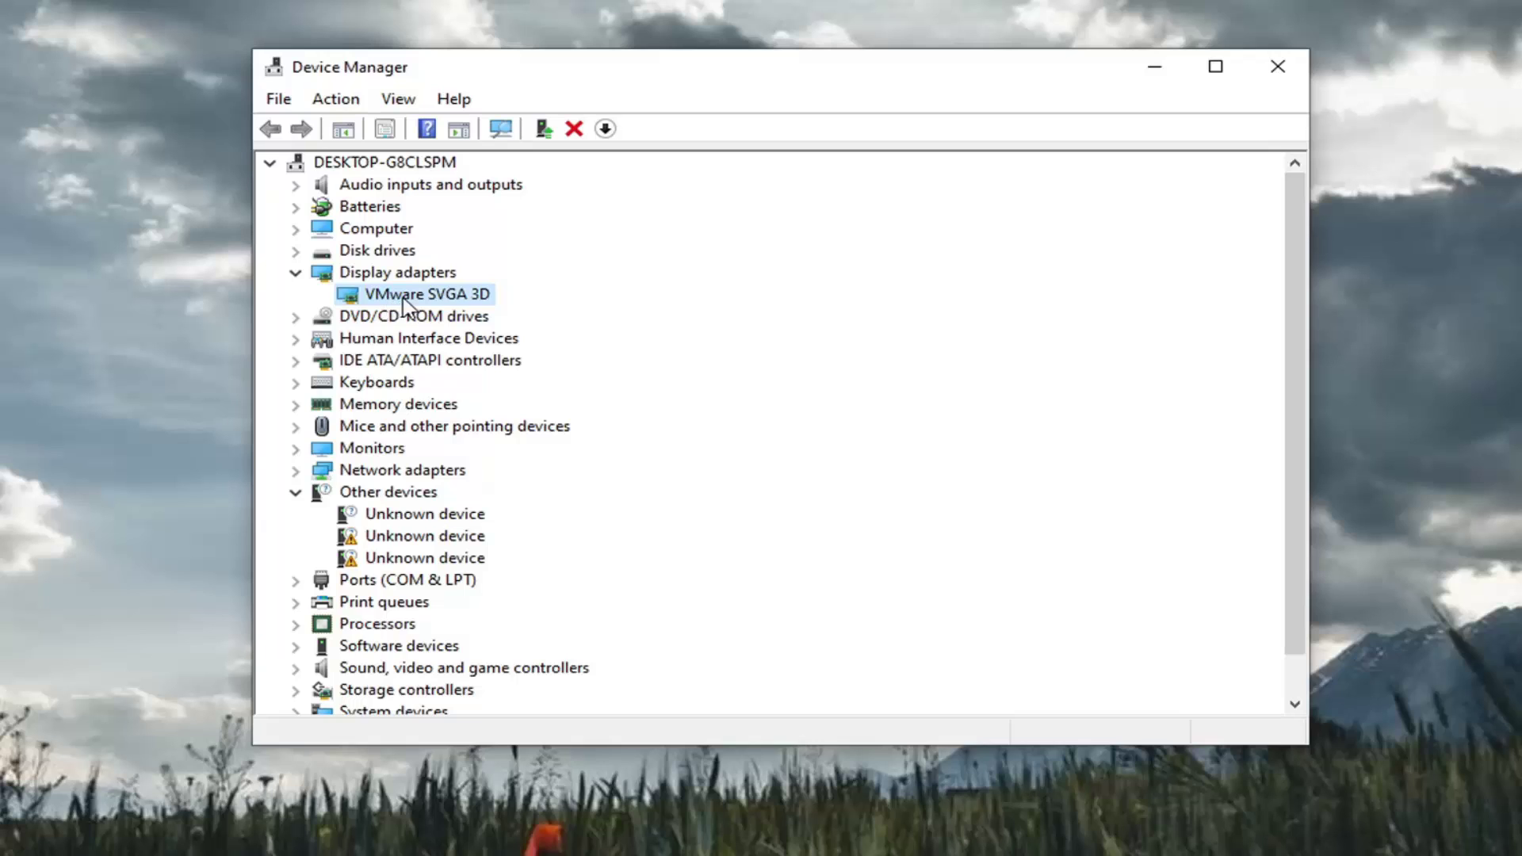
right_click(415, 301)
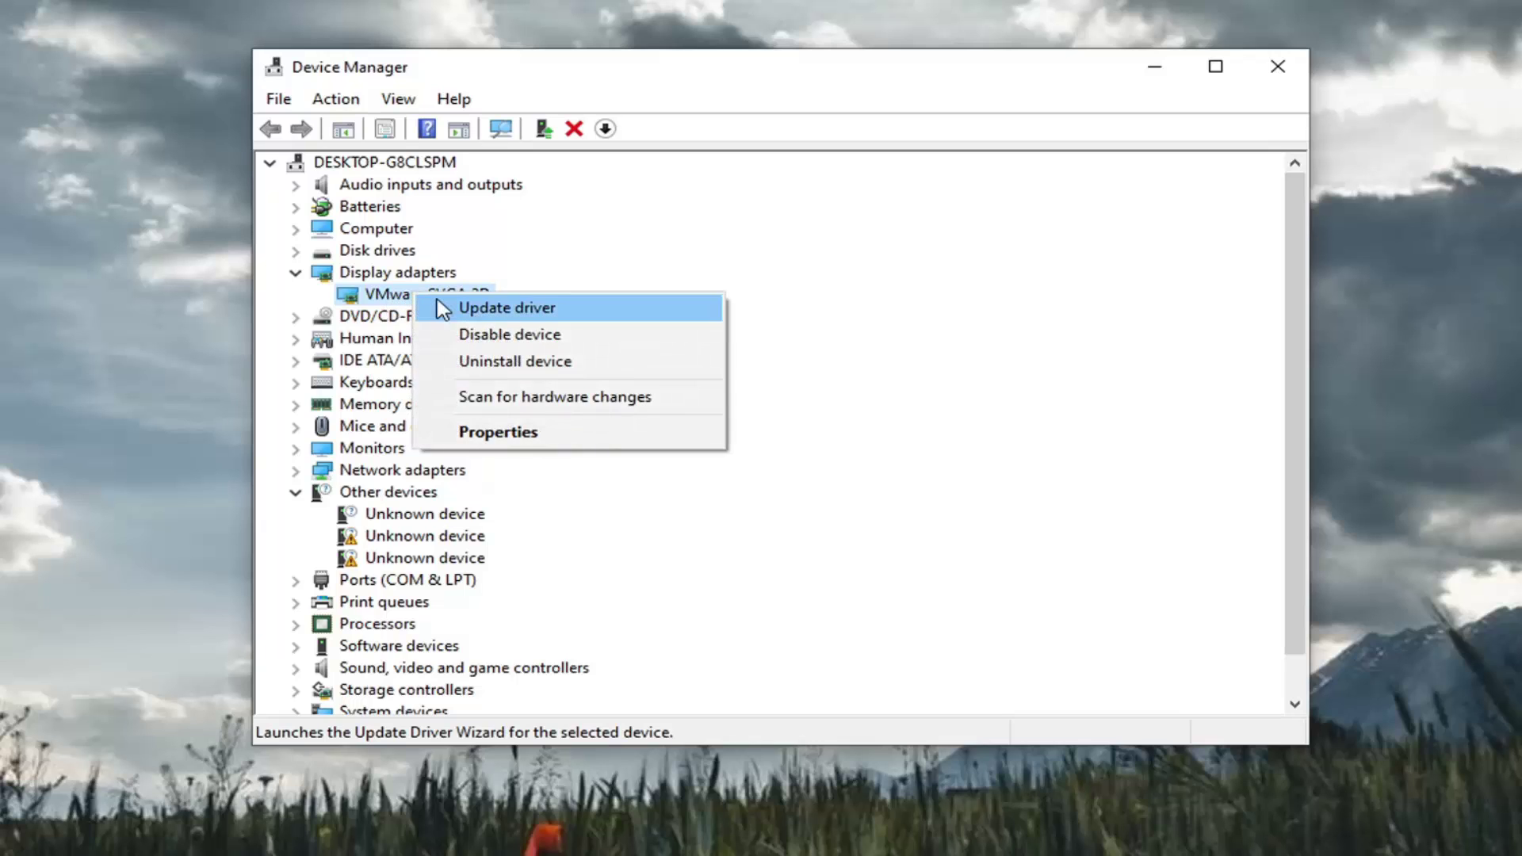
left_click(506, 309)
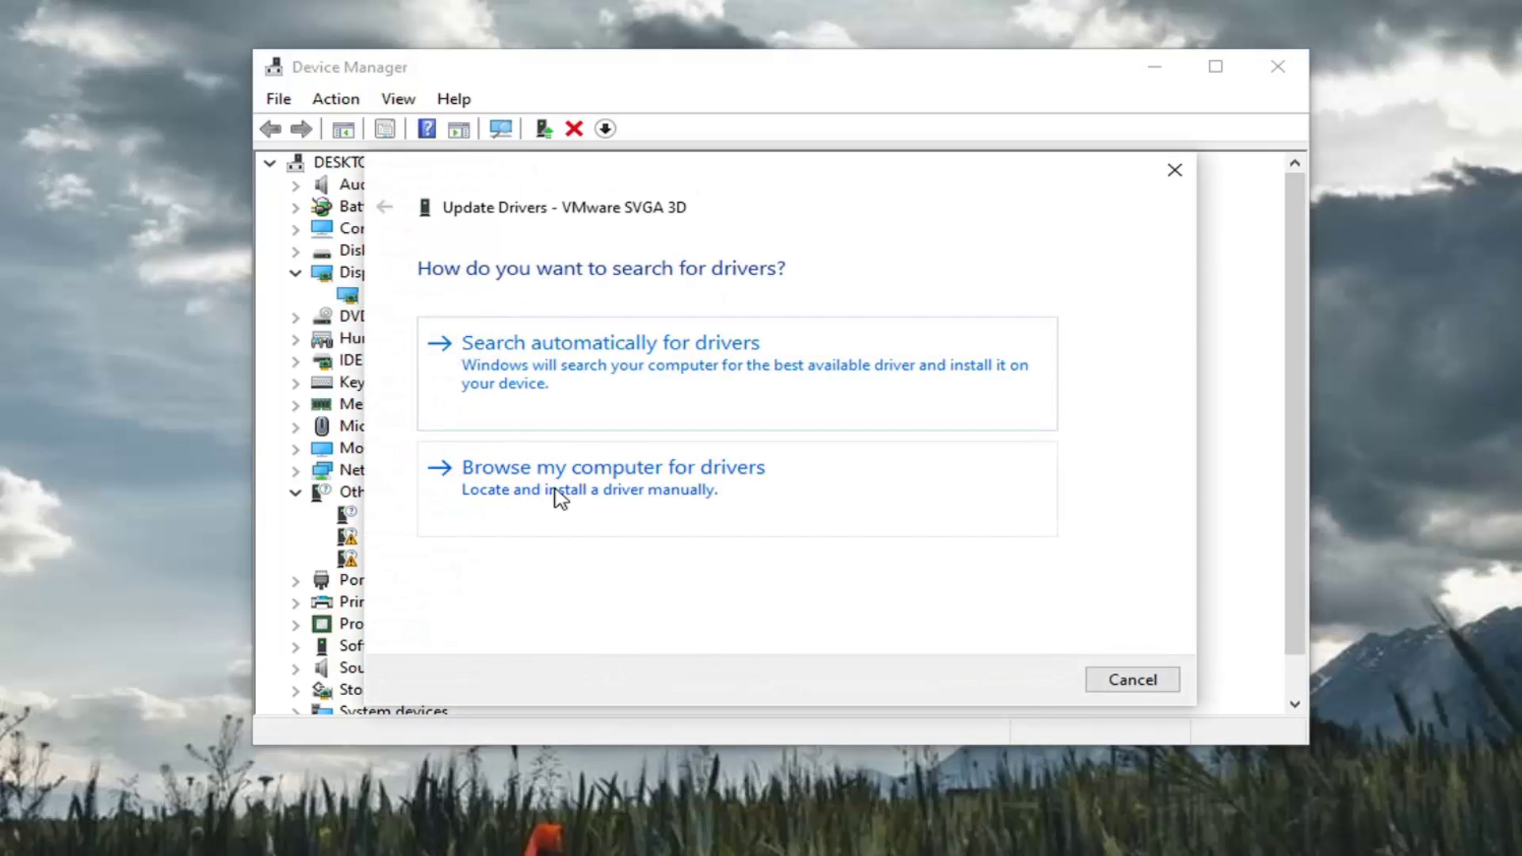
left_click(638, 491)
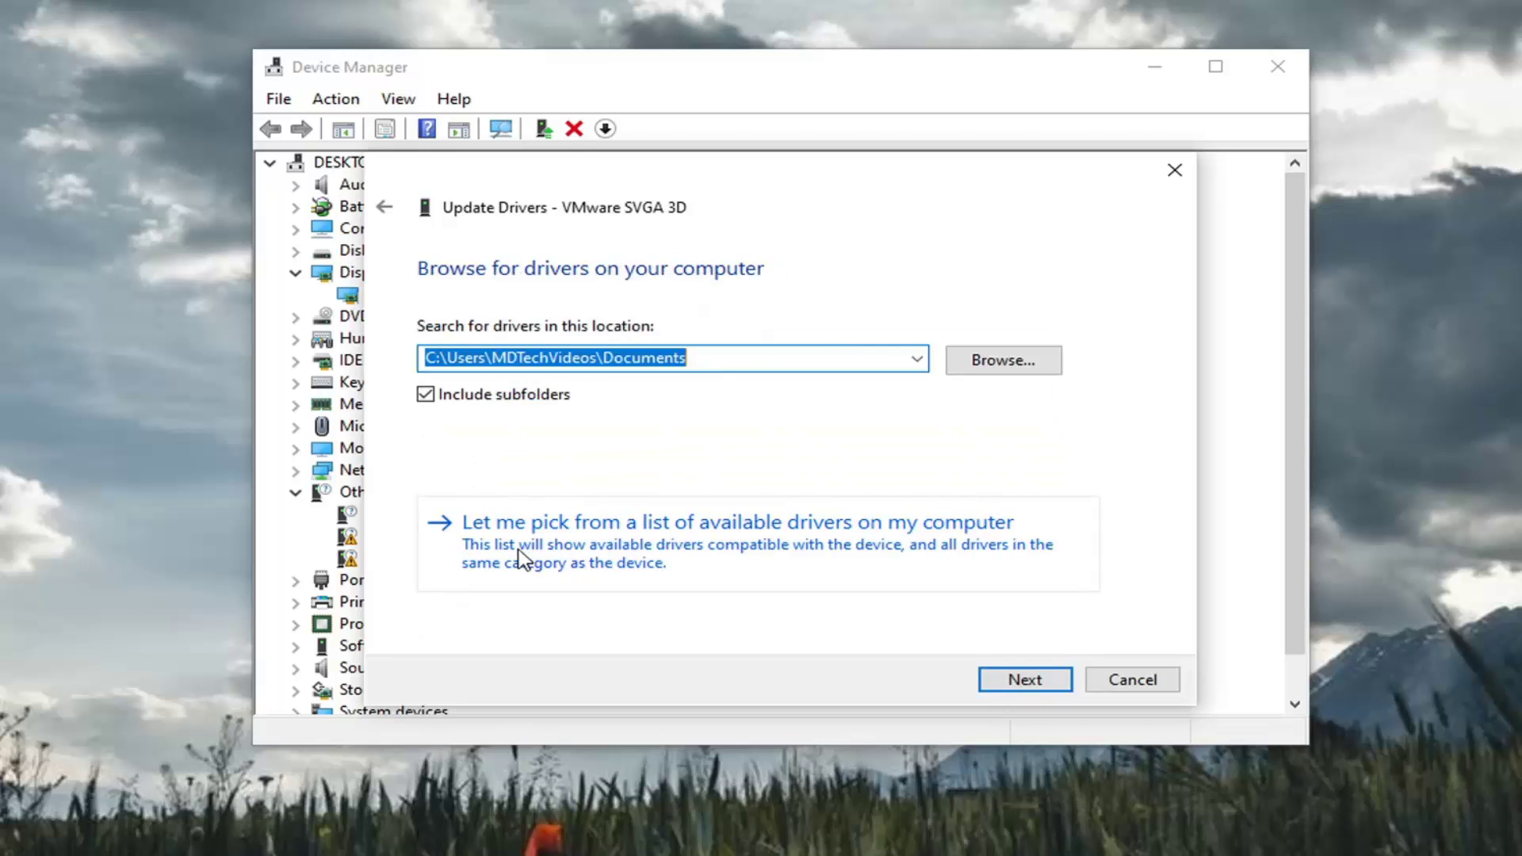
Install the VMware SVGA 3D driver from the list of available drivers on the computer, and close the wizard and Device Manager
left_click(767, 544)
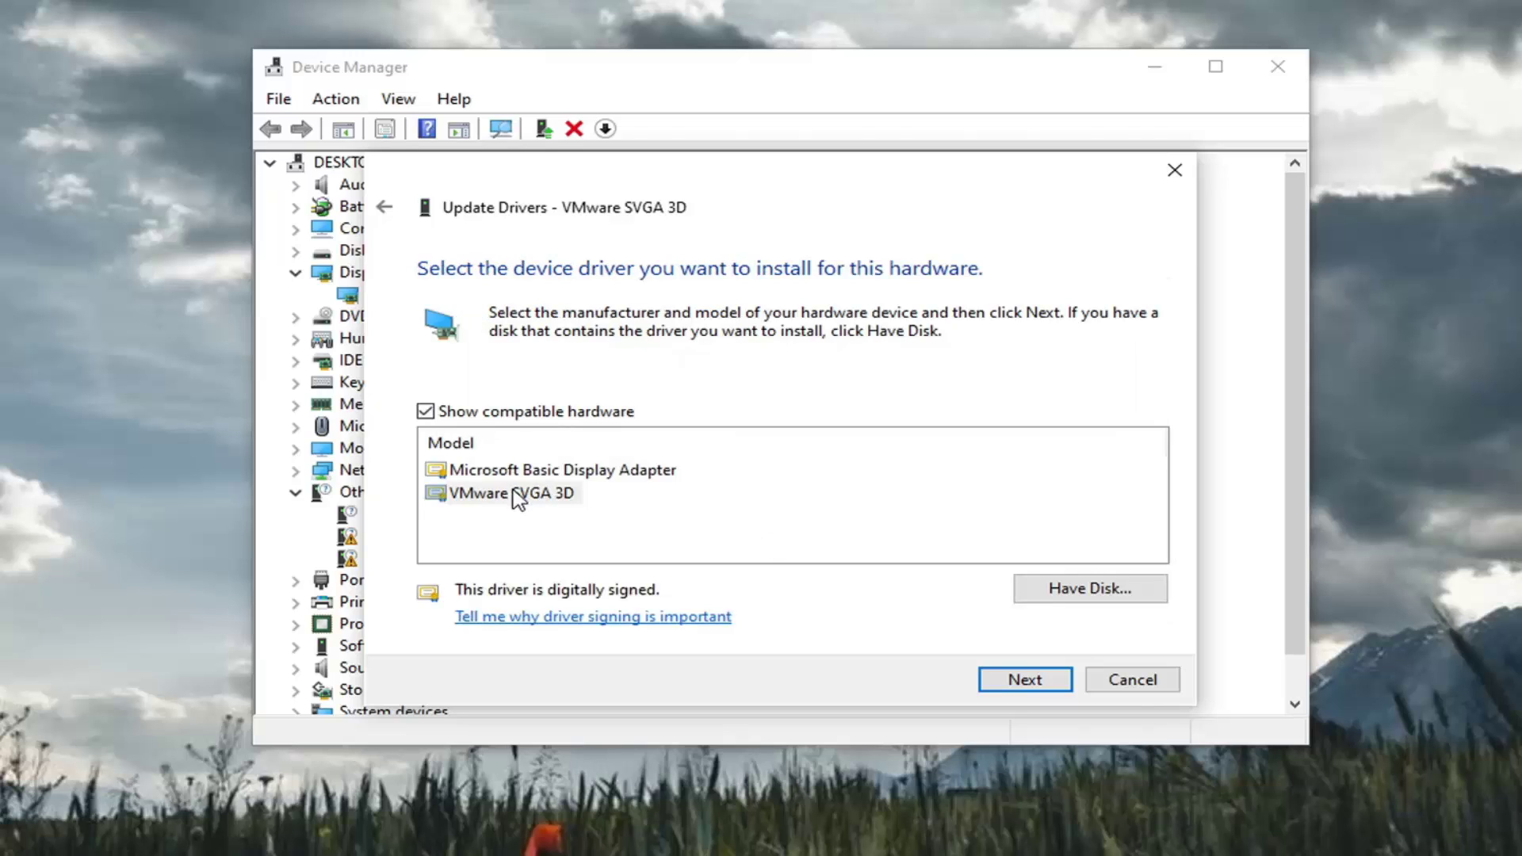
left_click(526, 476)
left_click(520, 500)
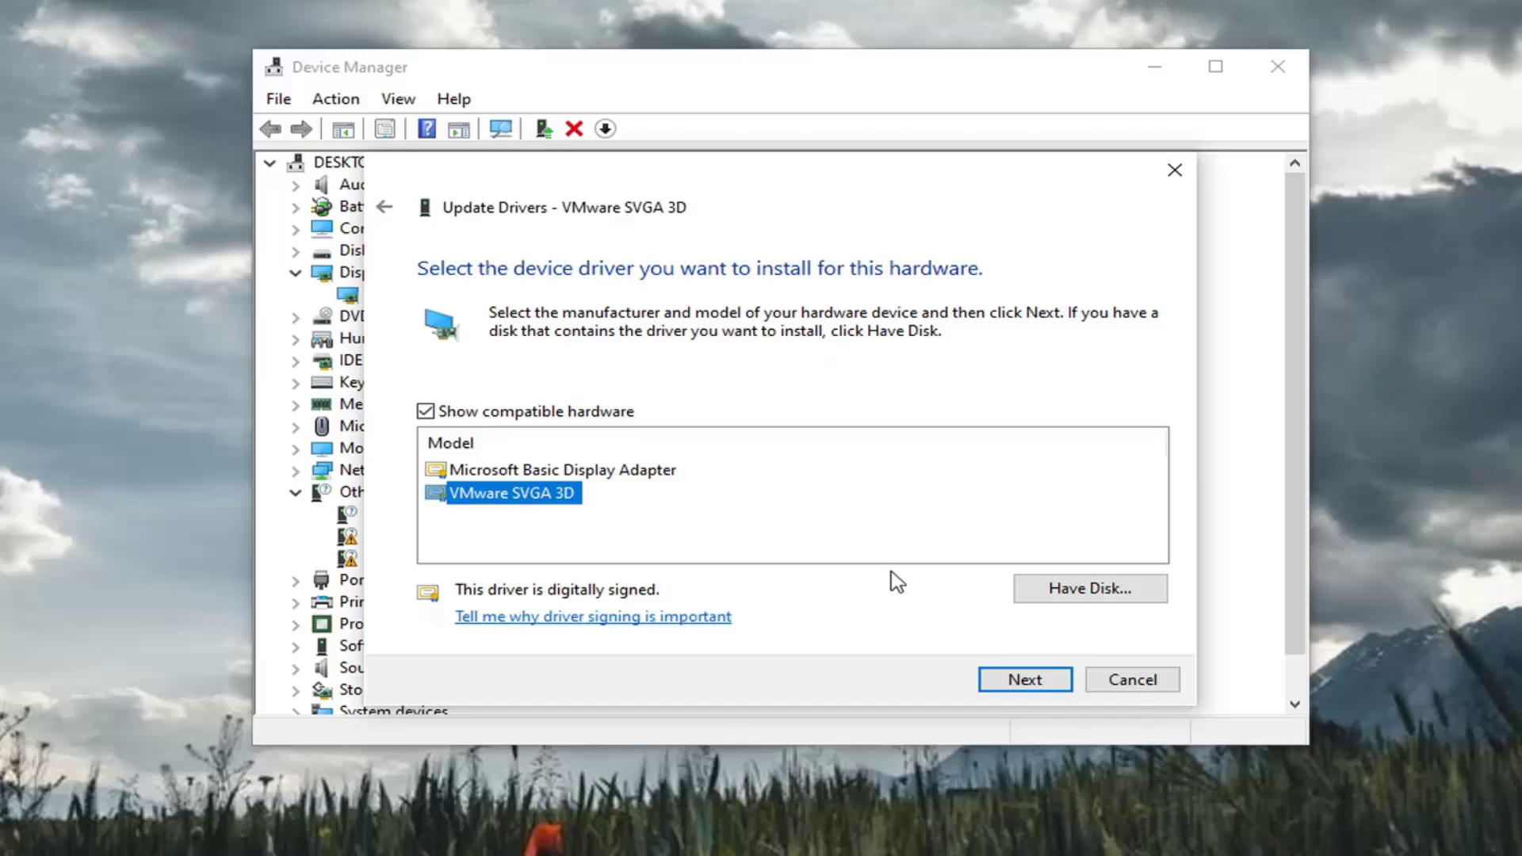
left_click(1026, 680)
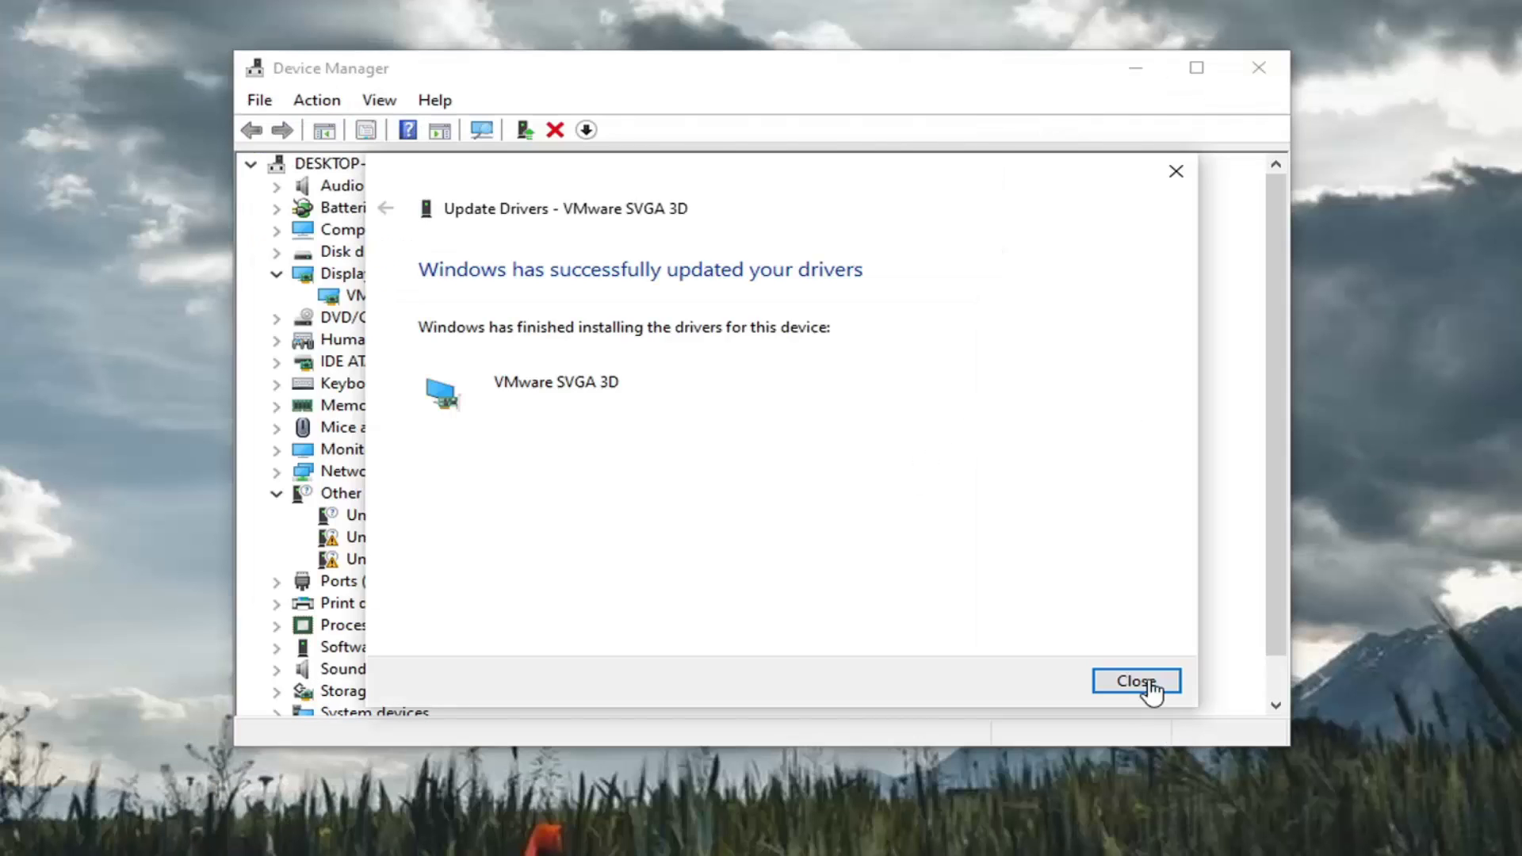
left_click(1135, 681)
left_click(1259, 67)
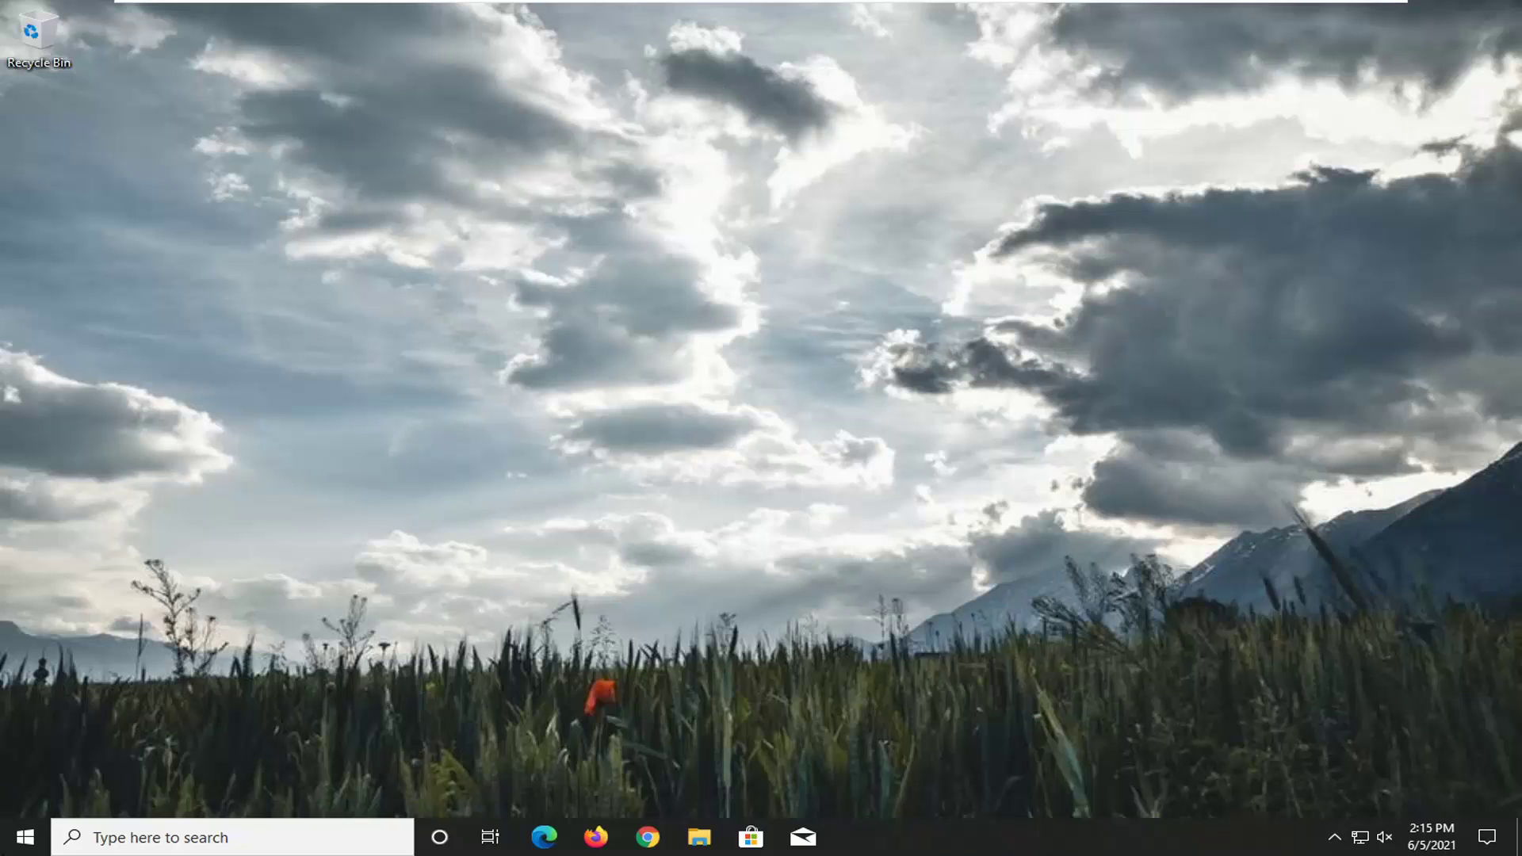
Search for "cmd" and open Command Prompt as administrator, allowing it to make changes to the device
left_click(6, 847)
type("cmd")
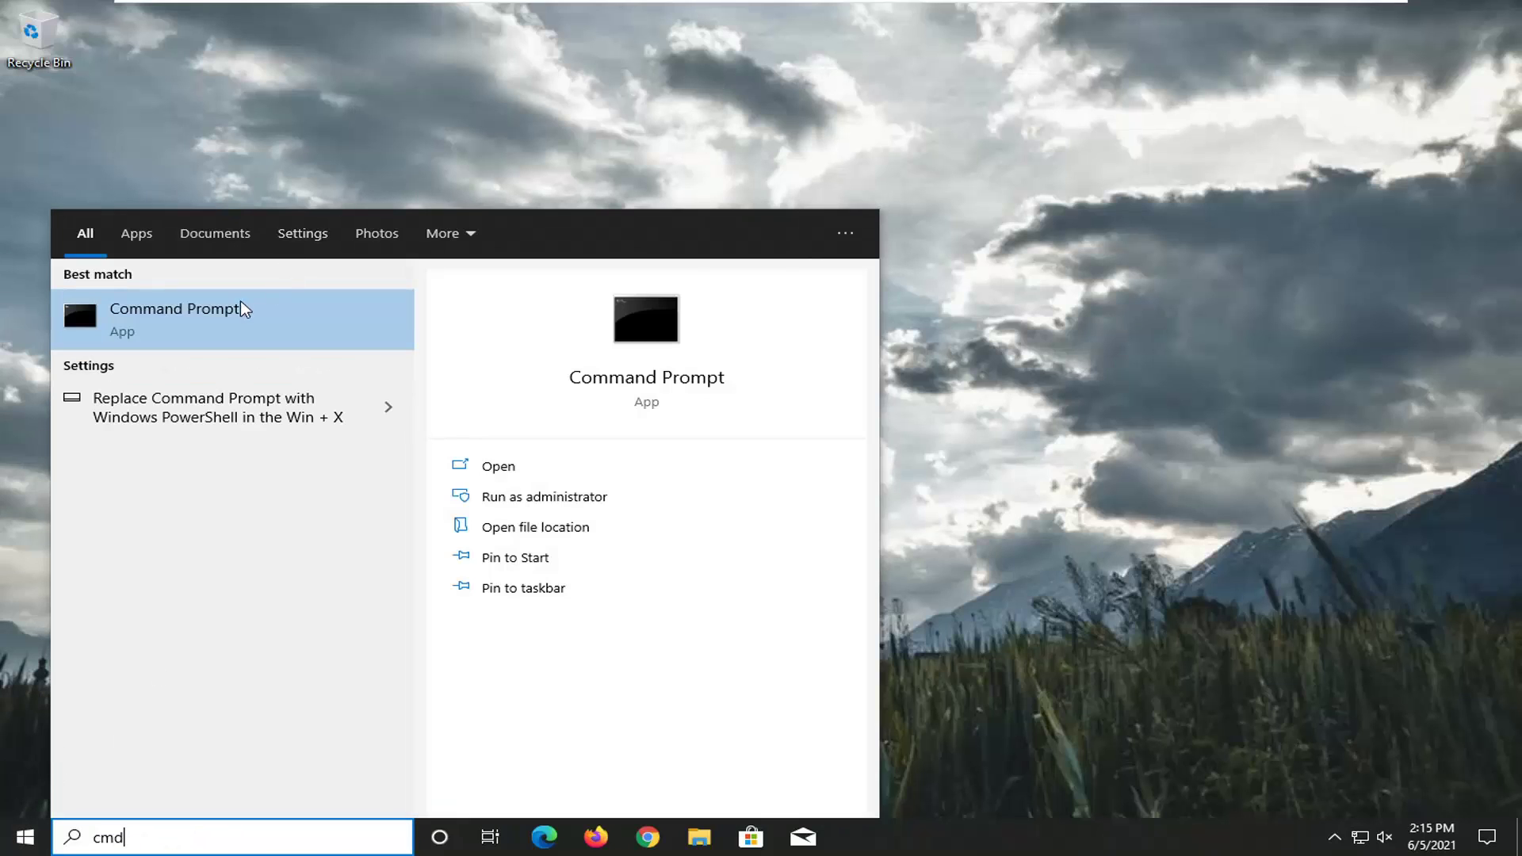
left_click(224, 320)
right_click(224, 321)
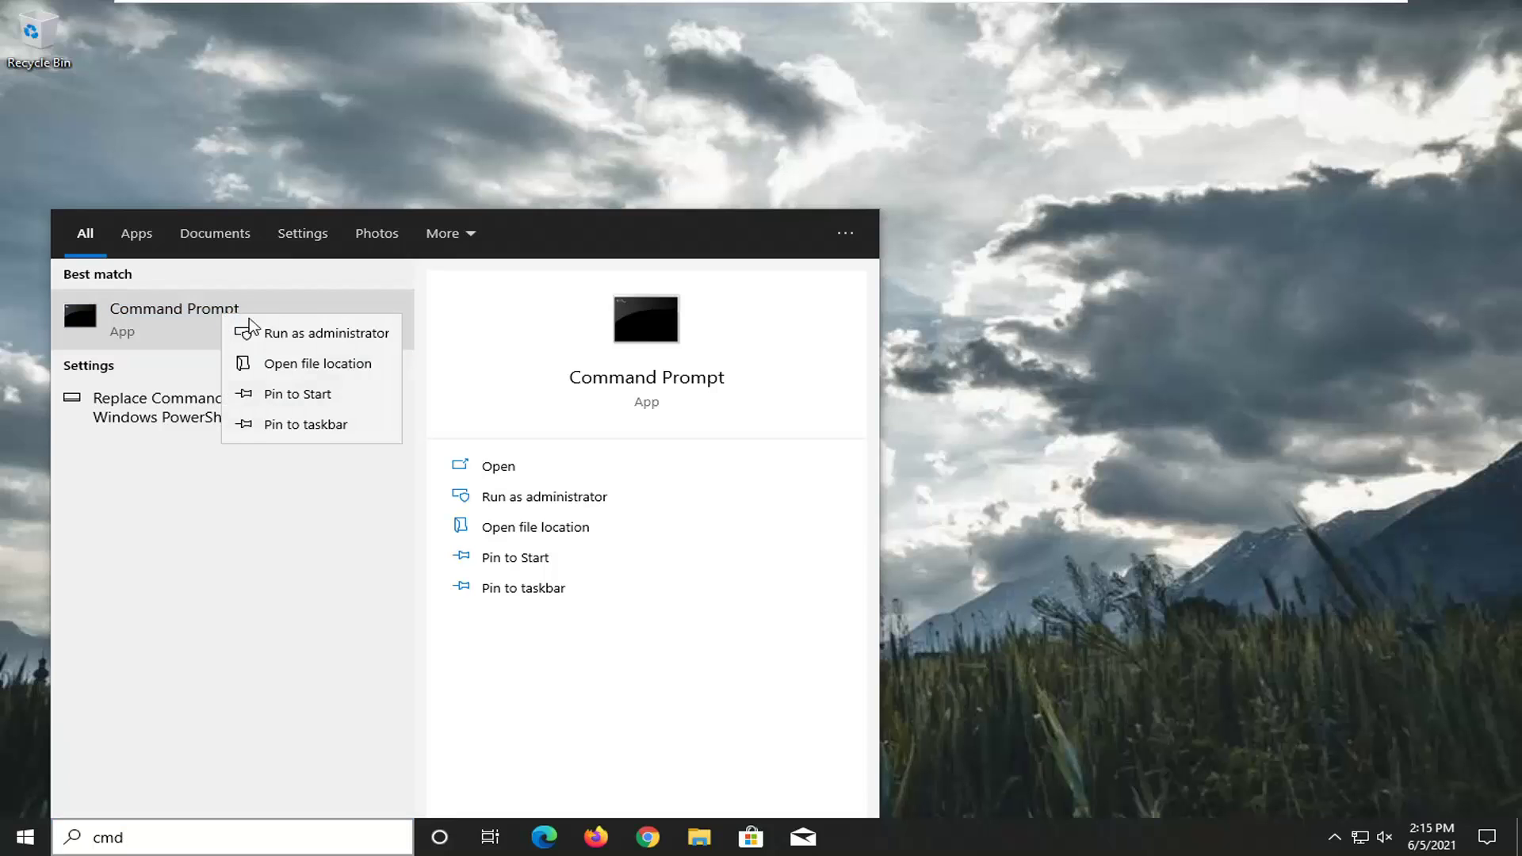
left_click(295, 331)
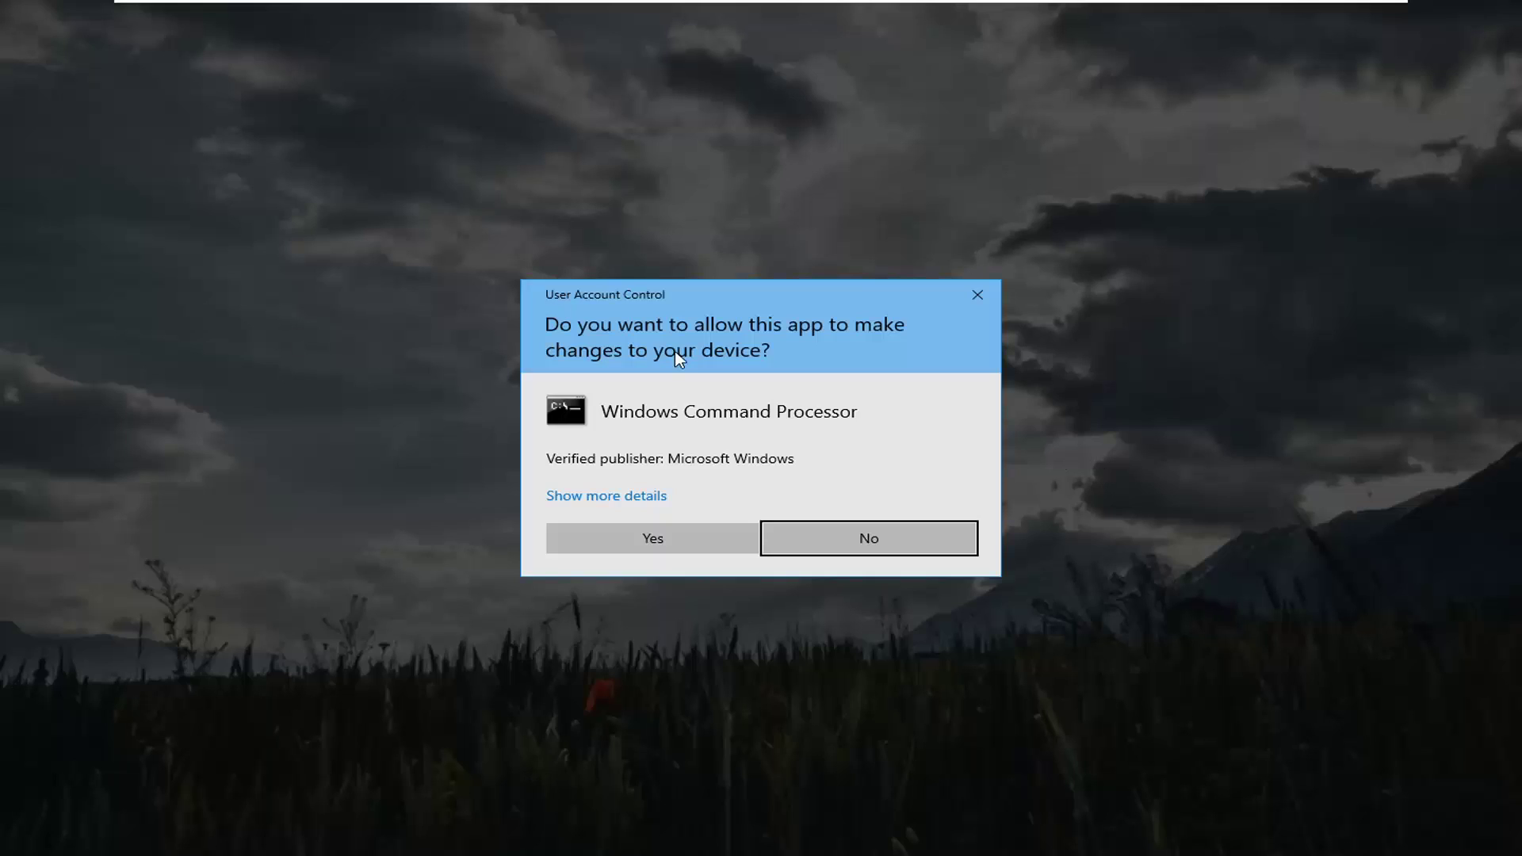
left_click(642, 540)
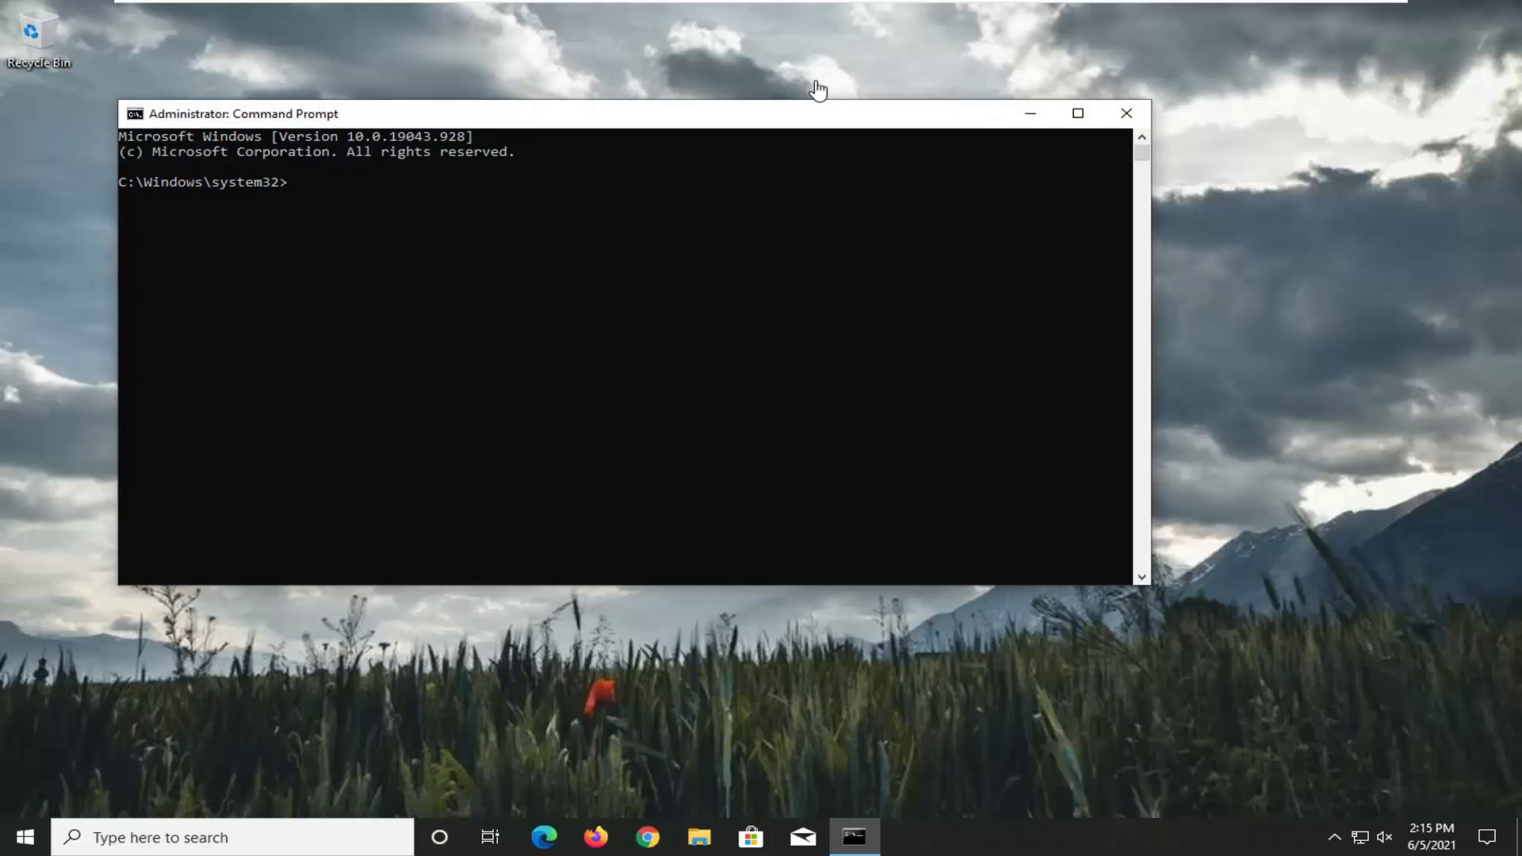
Run msdt.exe -id DeviceDiagnostic to launch the Hardware and Devices troubleshooter, and minimize the Command Prompt window
left_click_drag(711, 125, 742, 125)
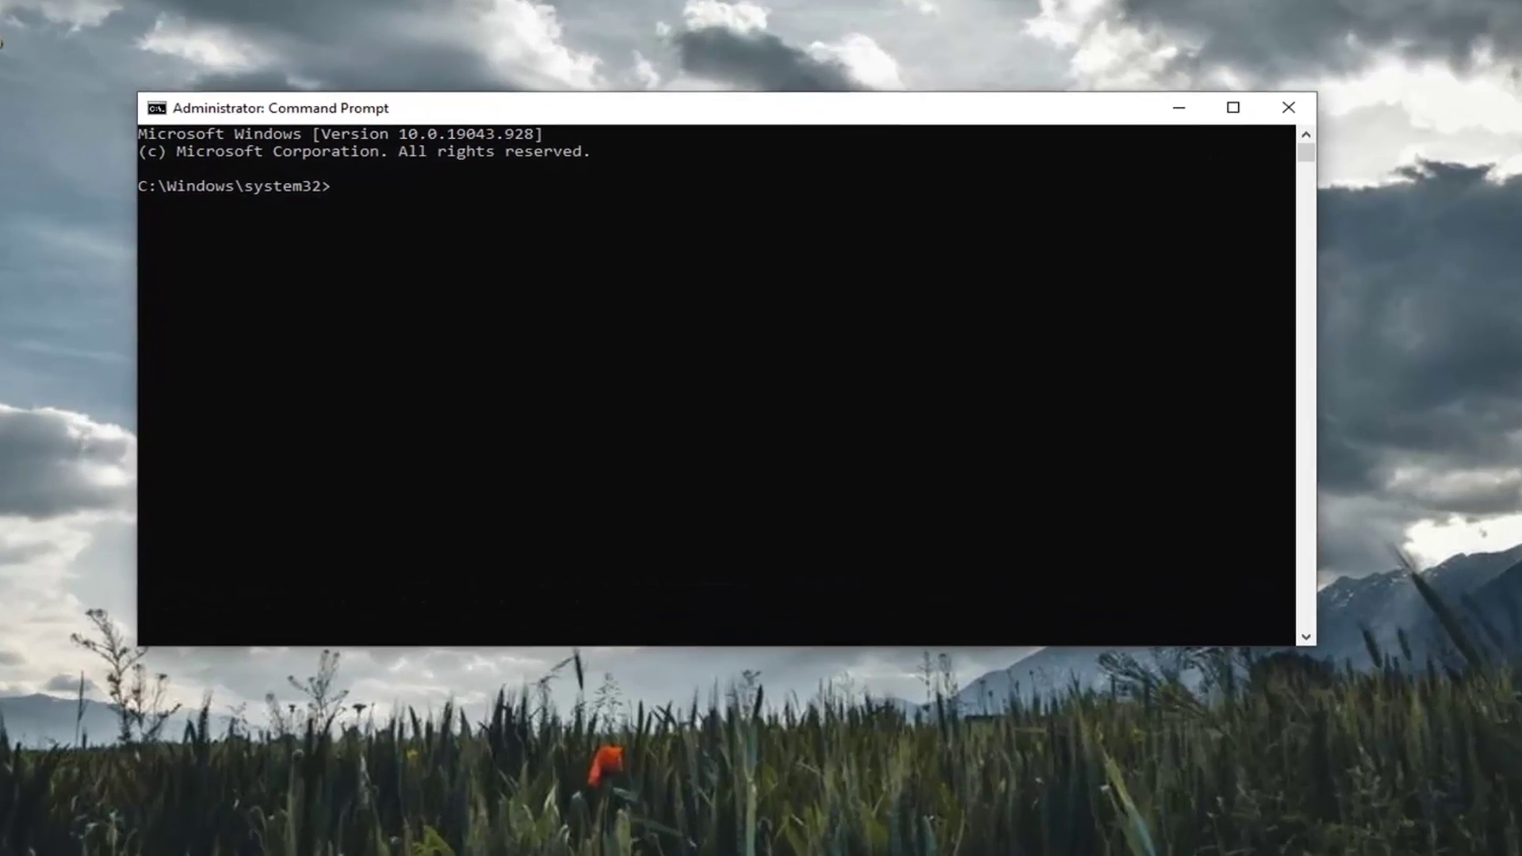
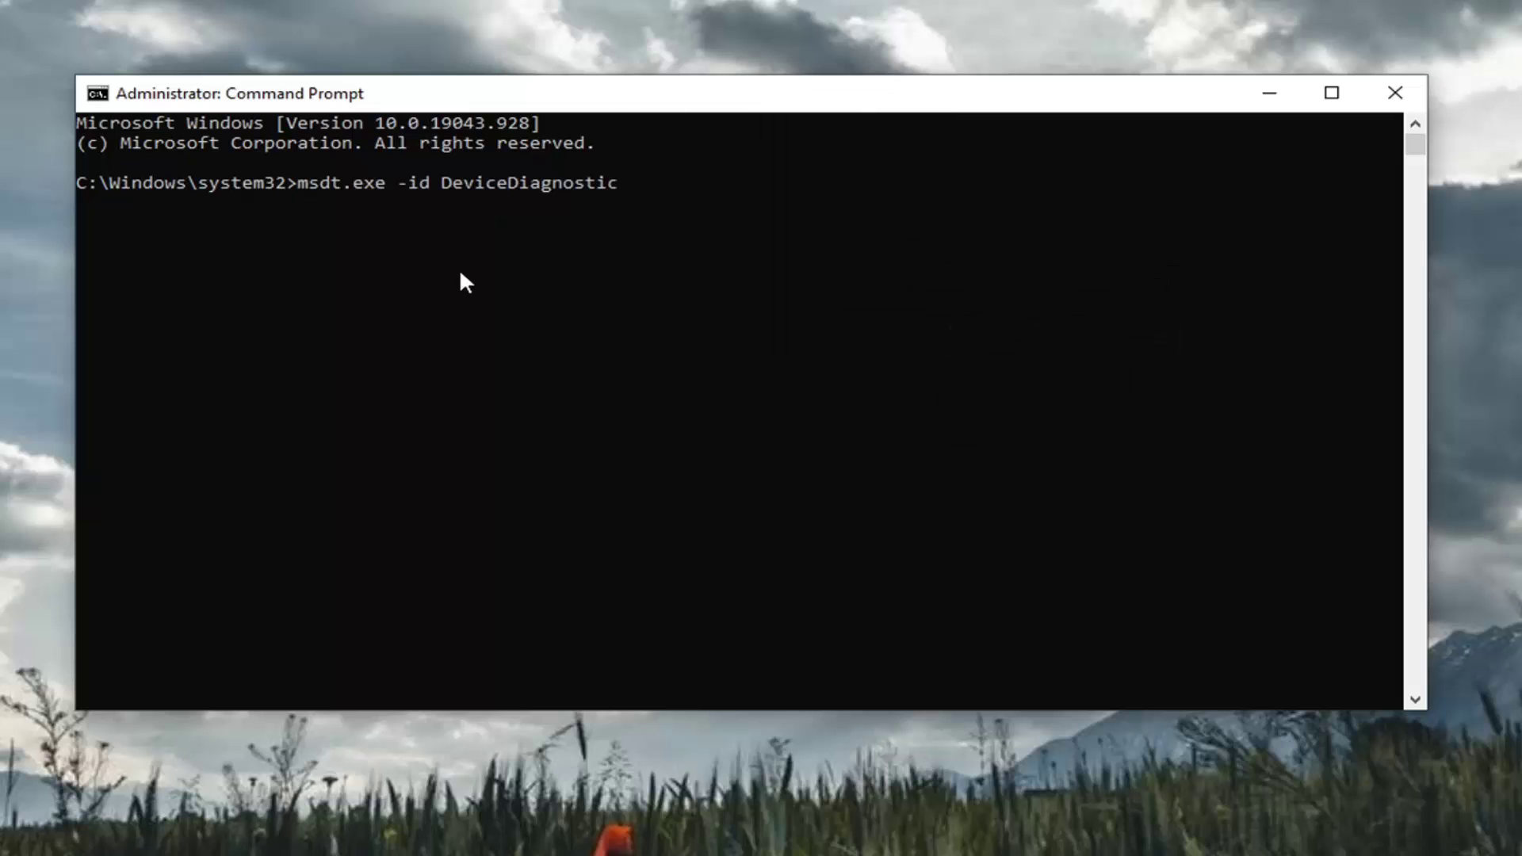
key("Return")
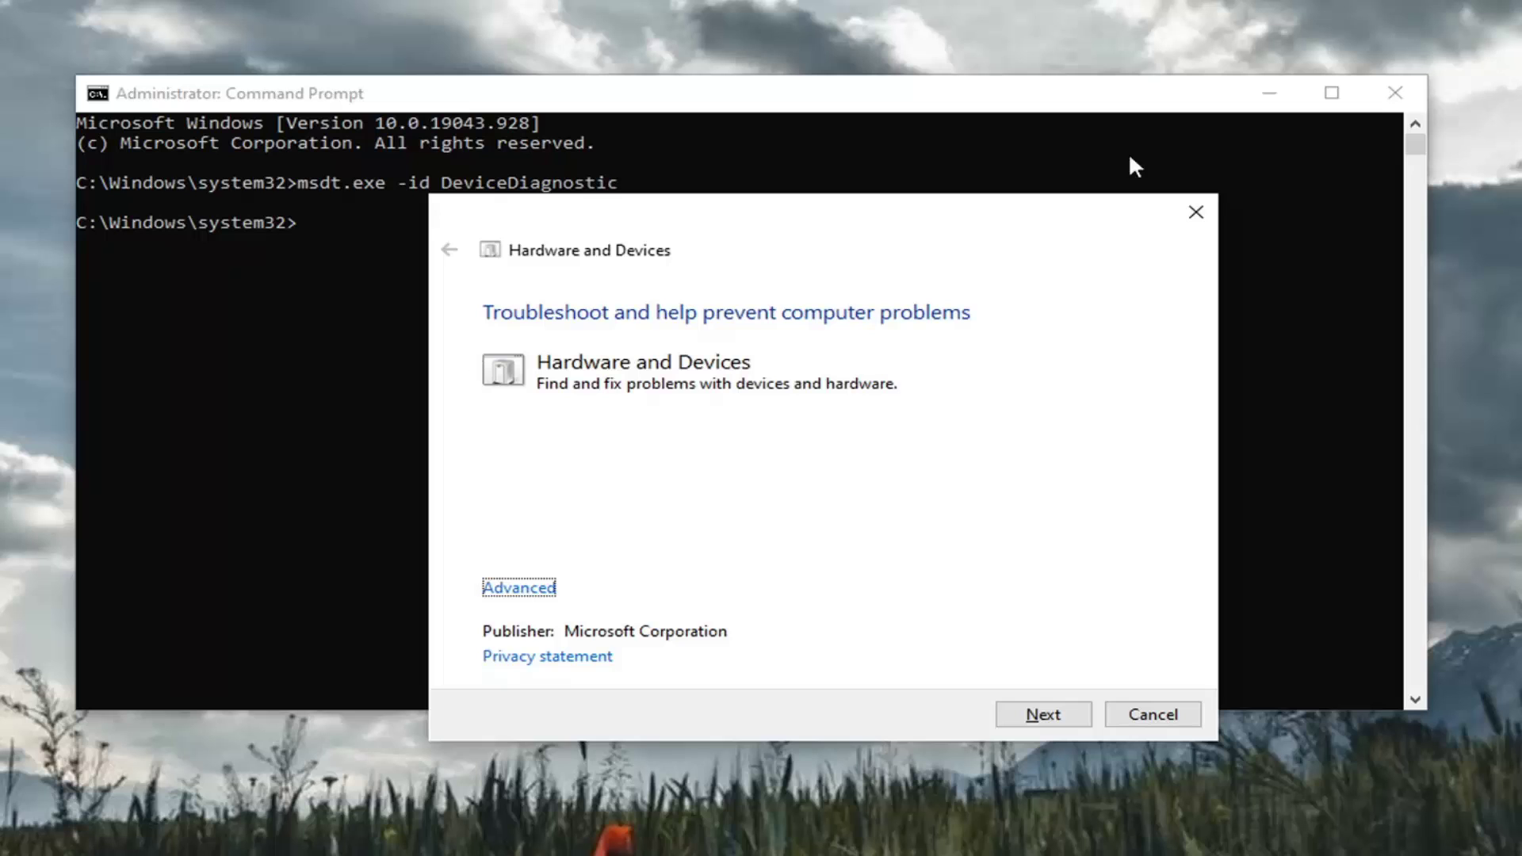
left_click(1290, 93)
left_click_drag(629, 201, 643, 152)
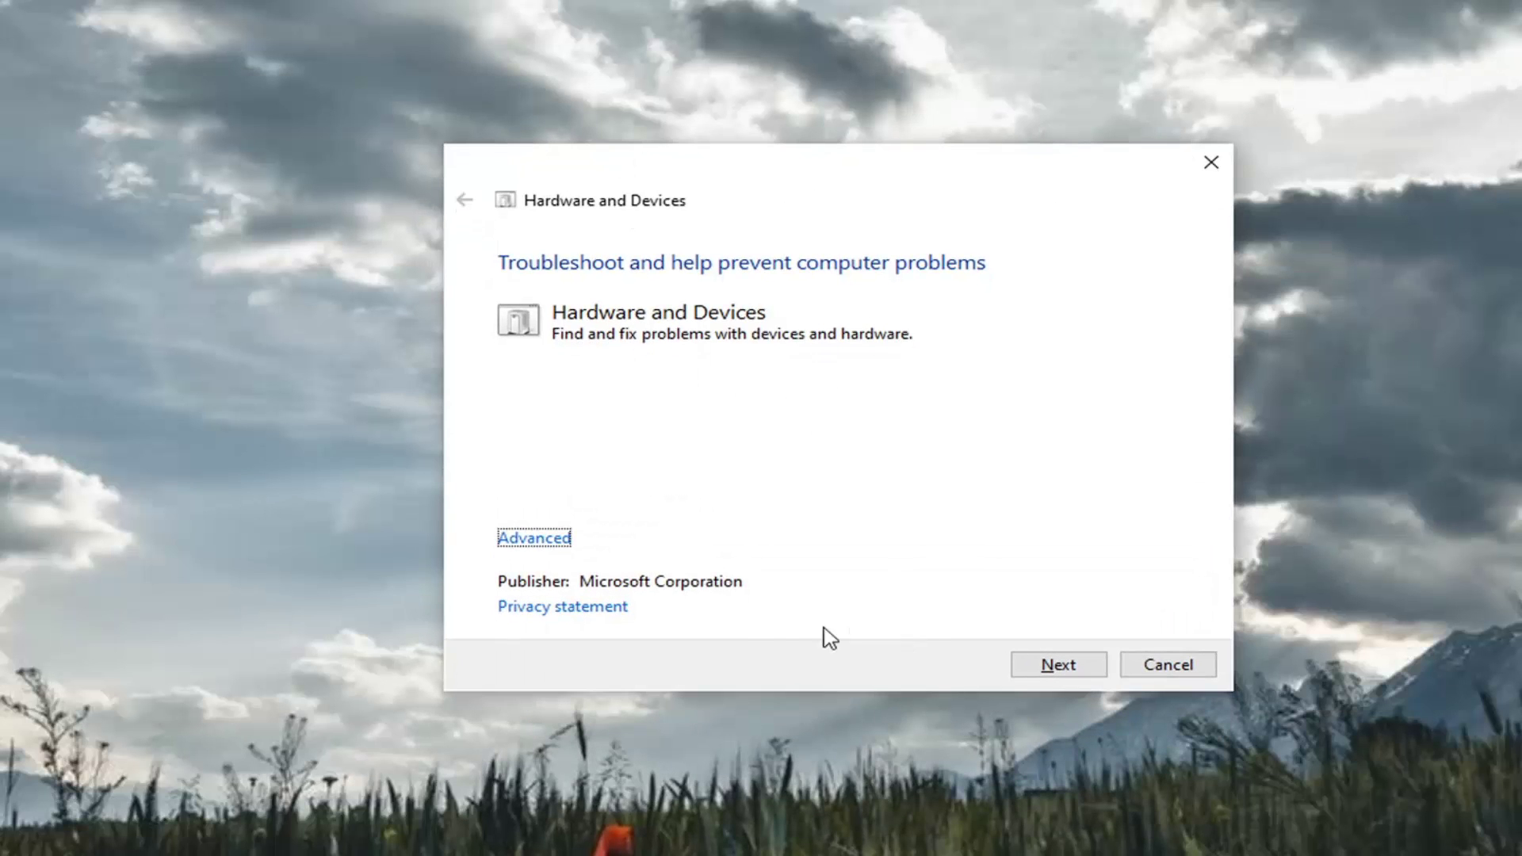
Run the Hardware and Devices troubleshooter with Apply repairs automatically enabled, and close it at the end
left_click(543, 539)
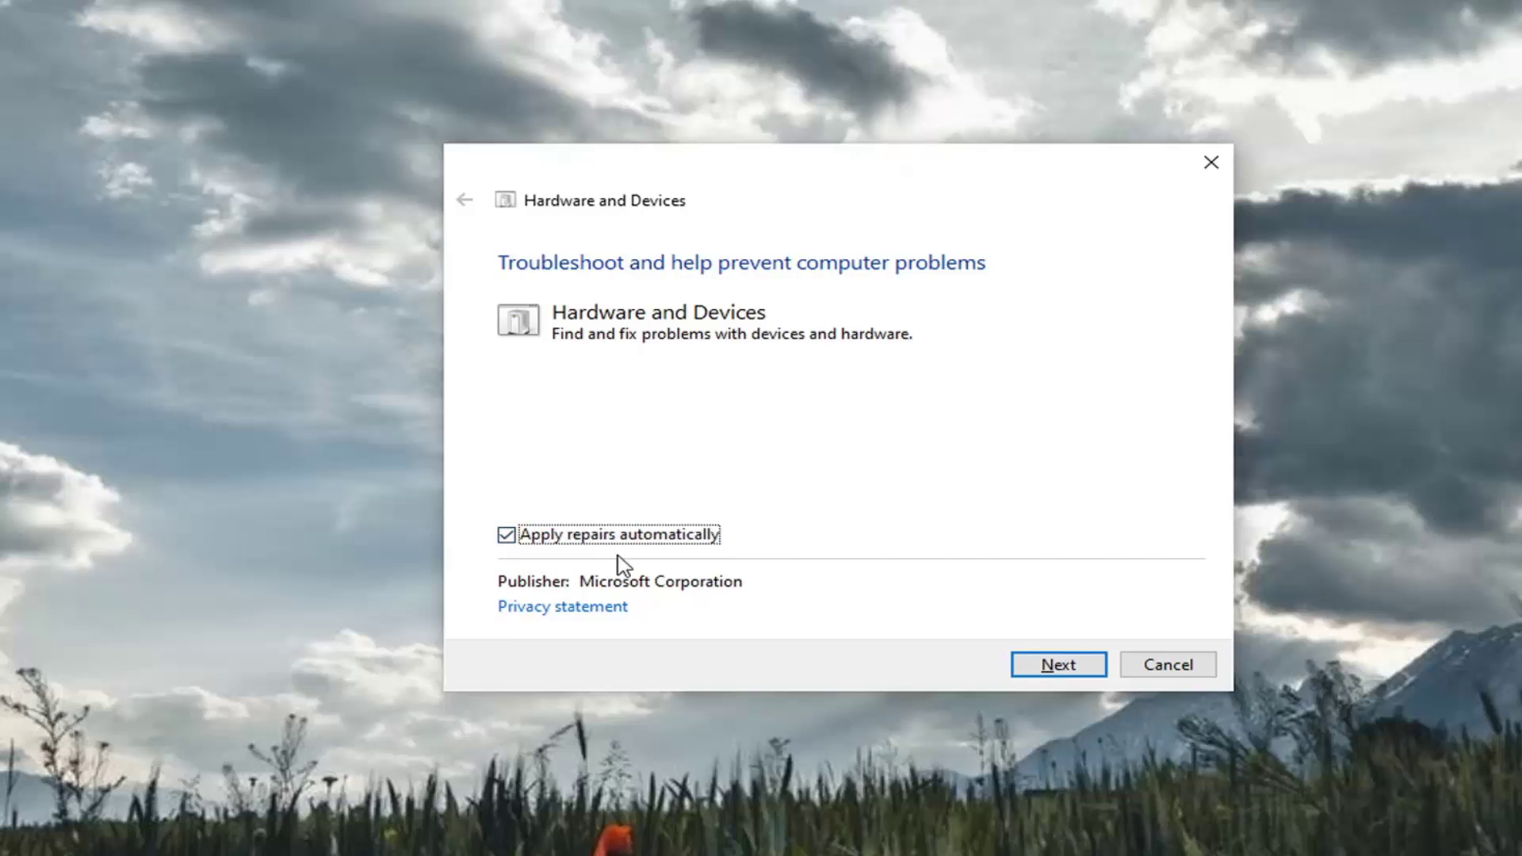
left_click(1059, 667)
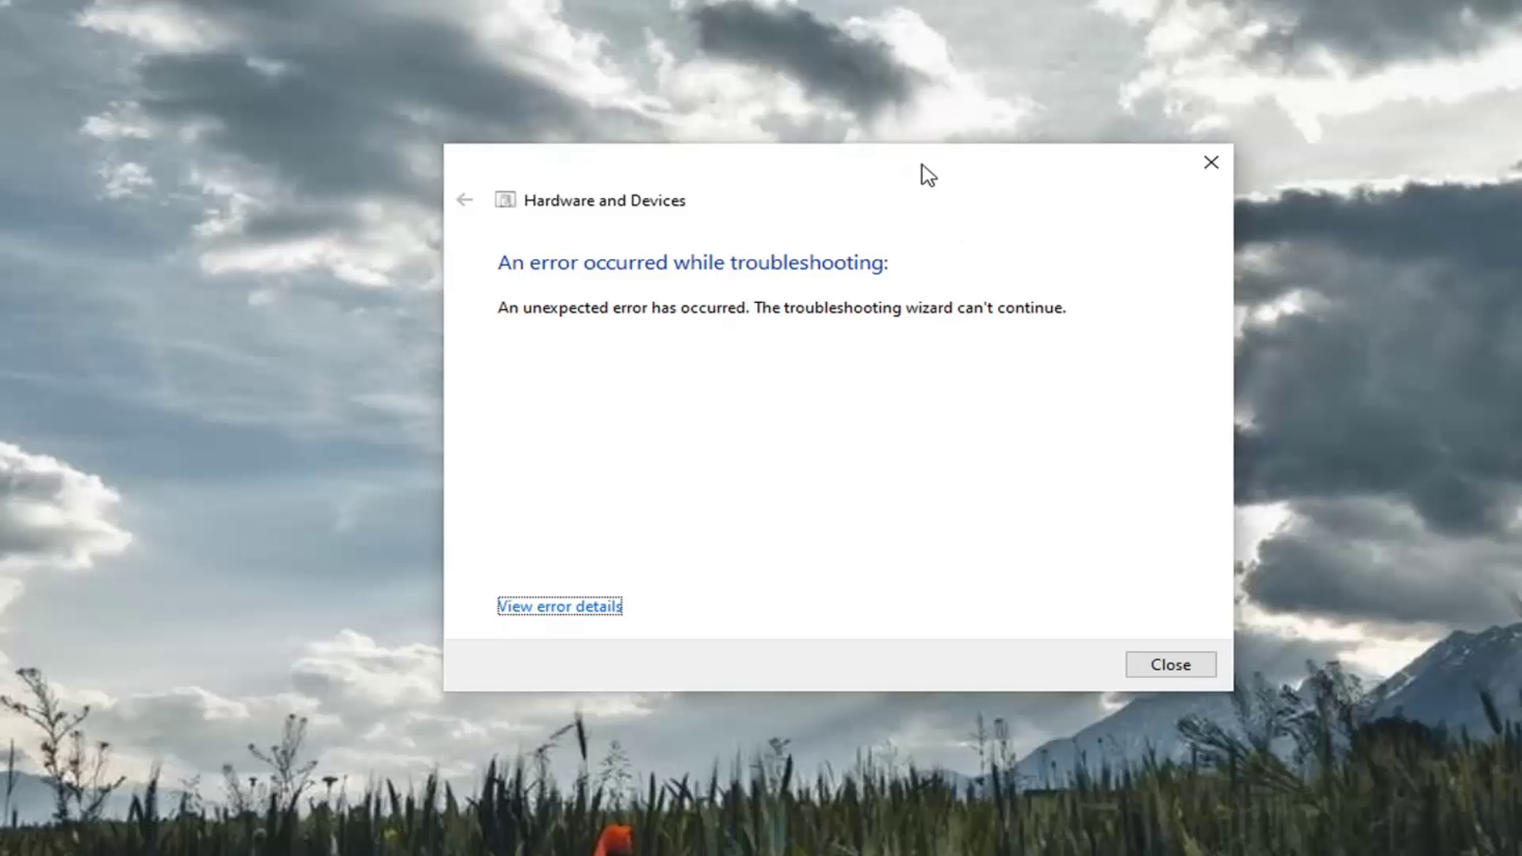
left_click(1191, 670)
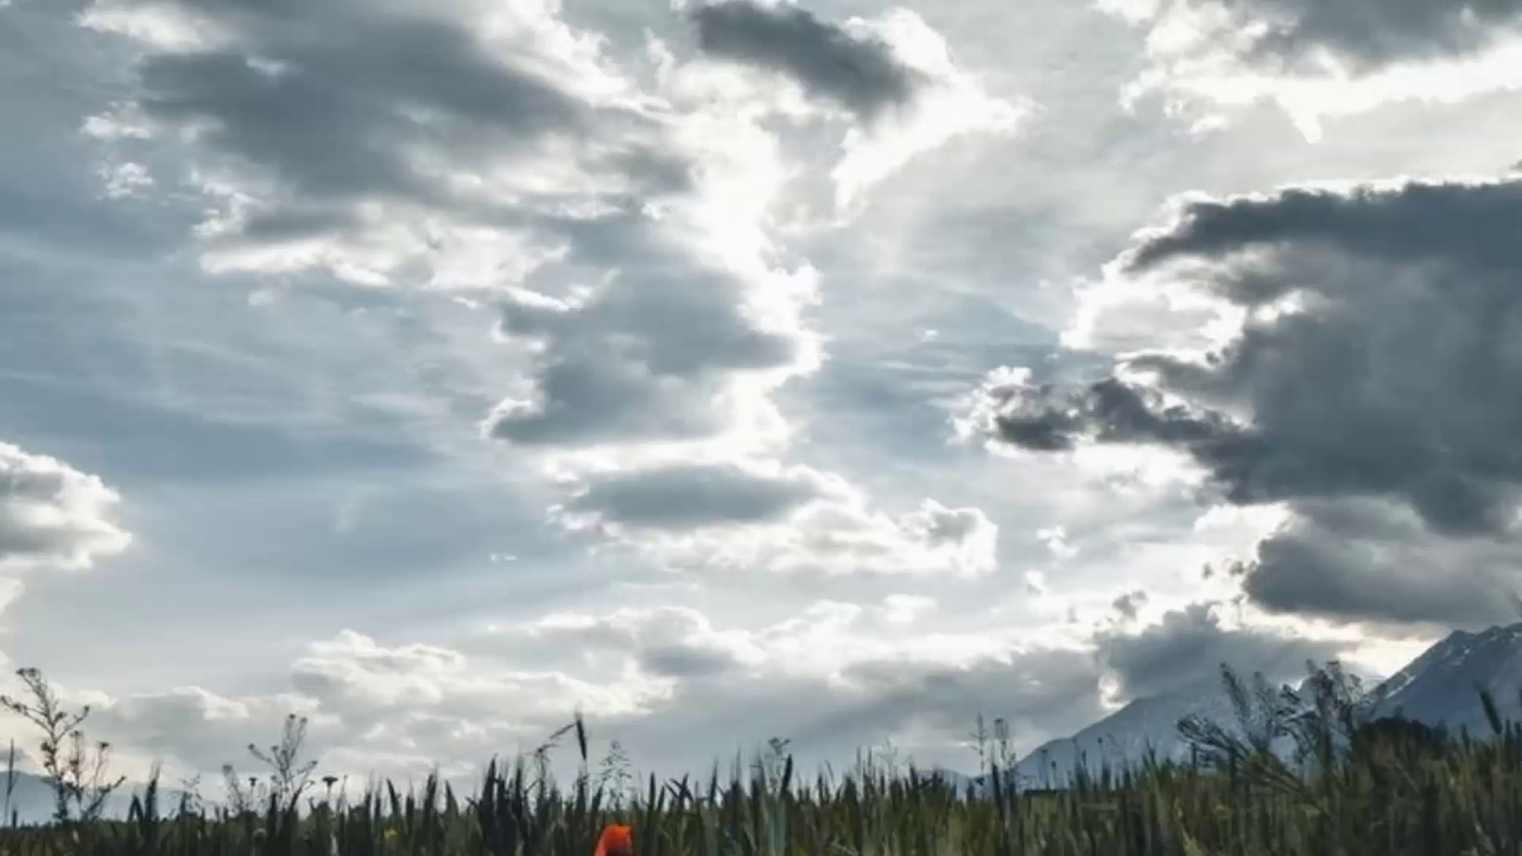
Switch back to the Command Prompt, run sfc /scannow, and dismiss the Epic Games crash report without sending it
key("alt+Tab")
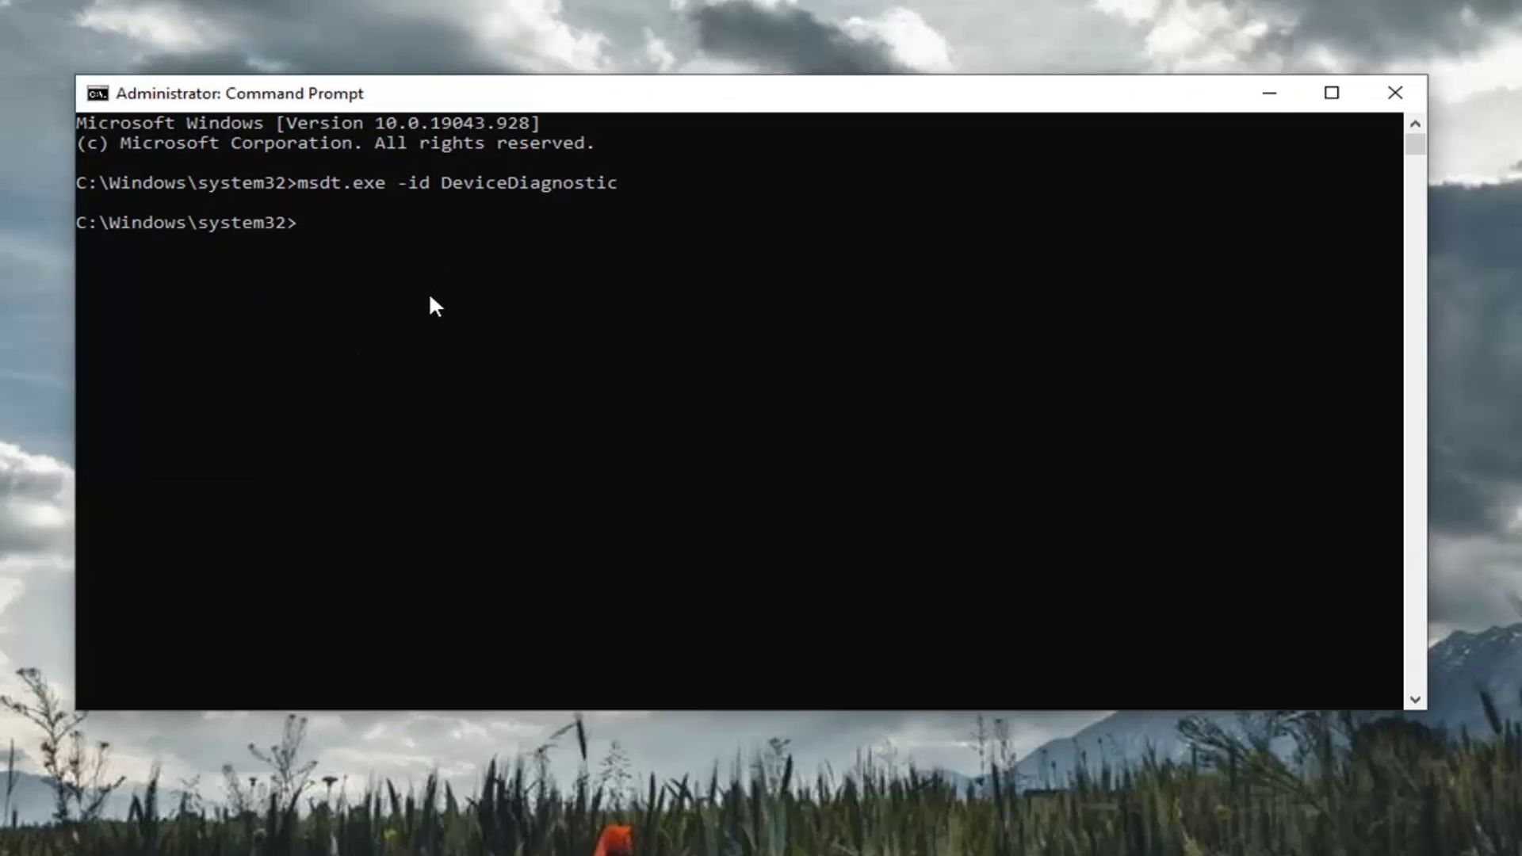
type("sfc /scannow")
key("Return")
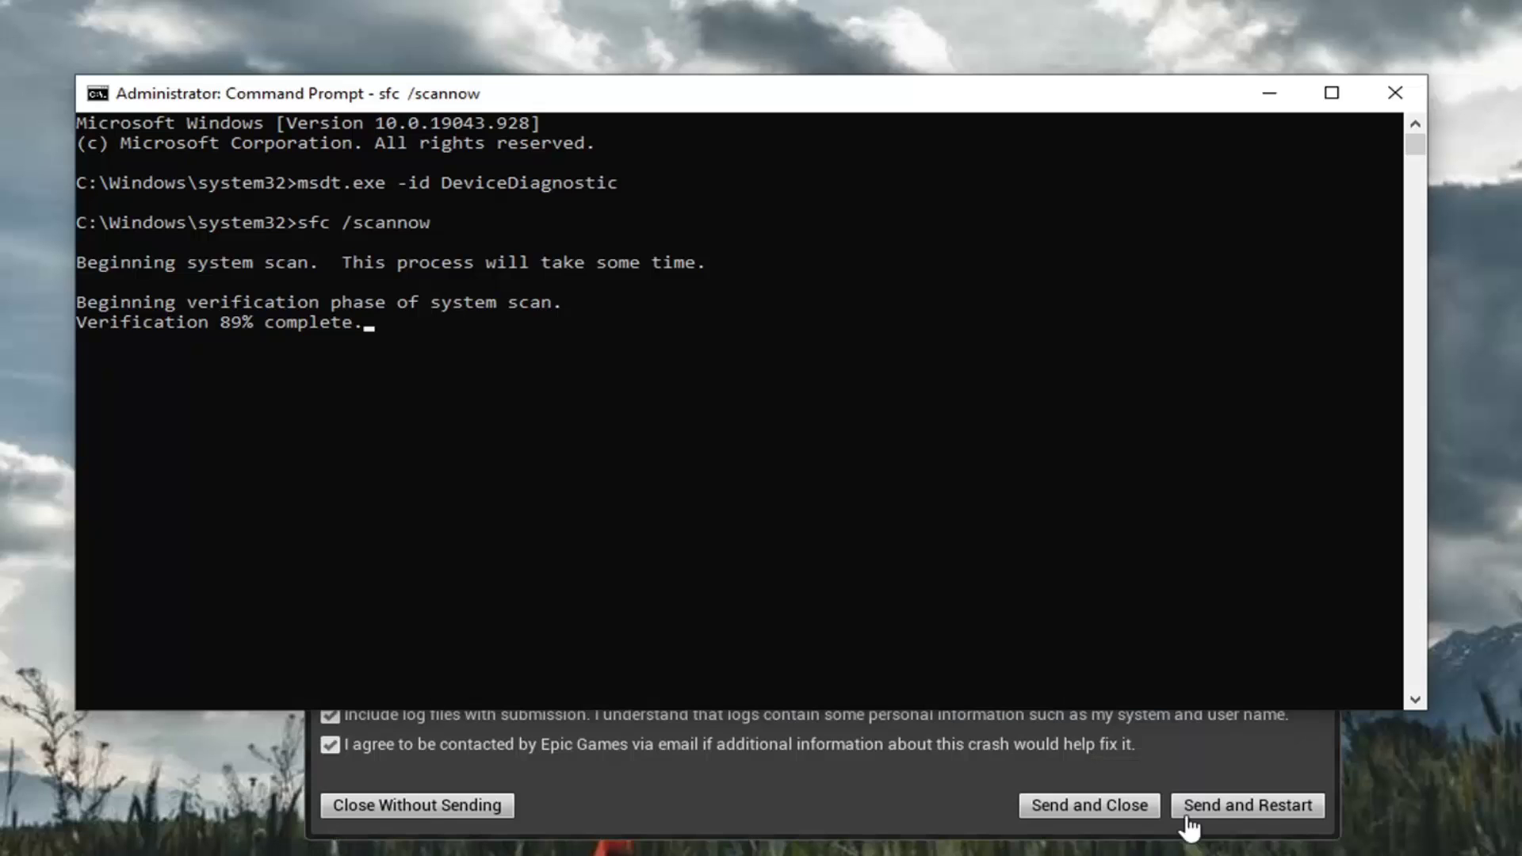
left_click(446, 804)
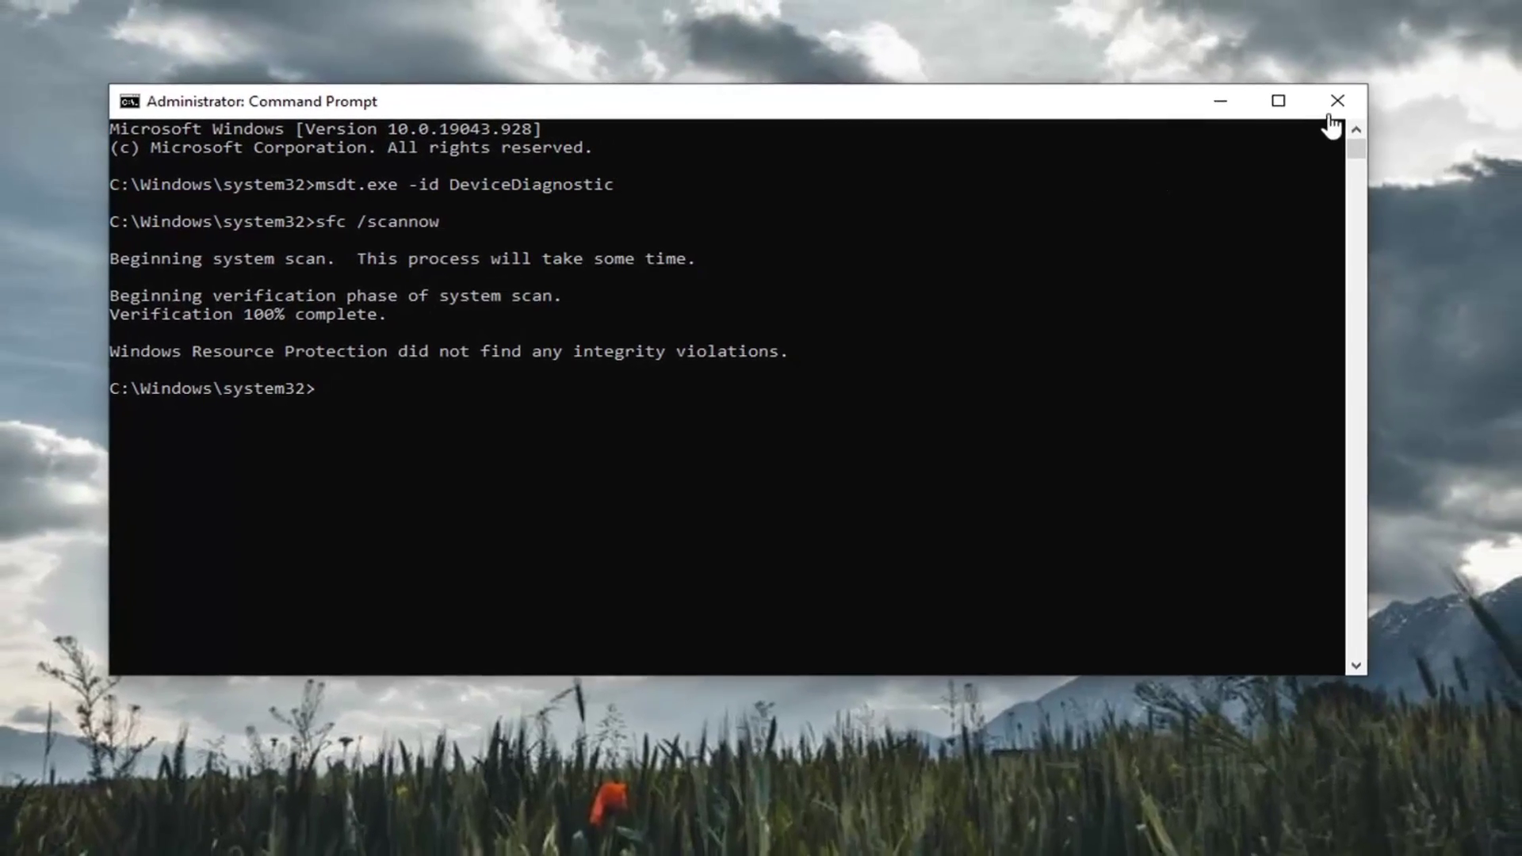
Close the Command Prompt and restart the computer
left_click(1395, 93)
key("super+x")
mouse_move(190, 812)
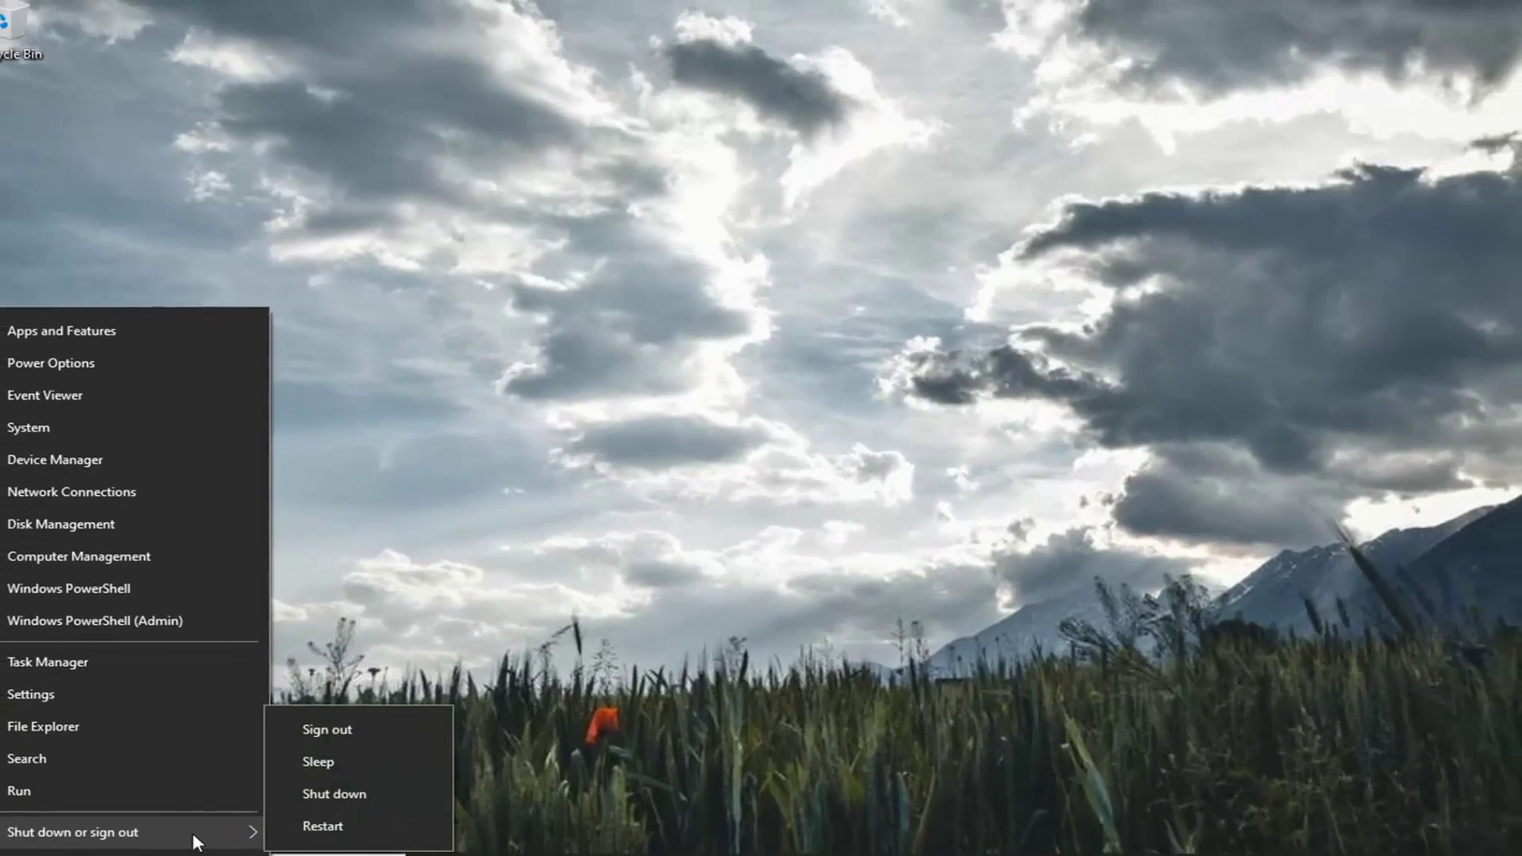
left_click(332, 802)
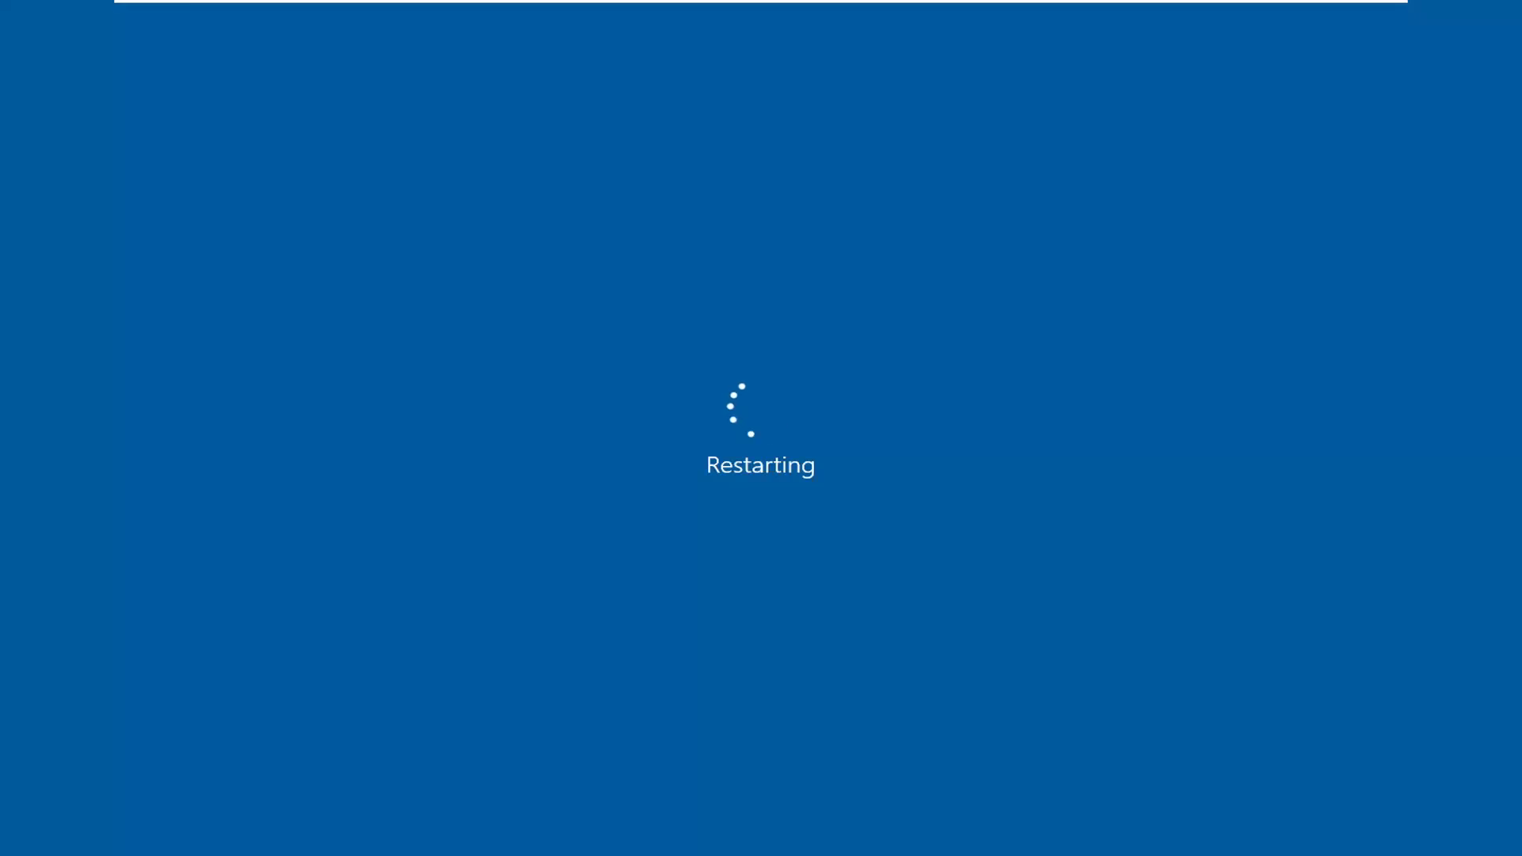